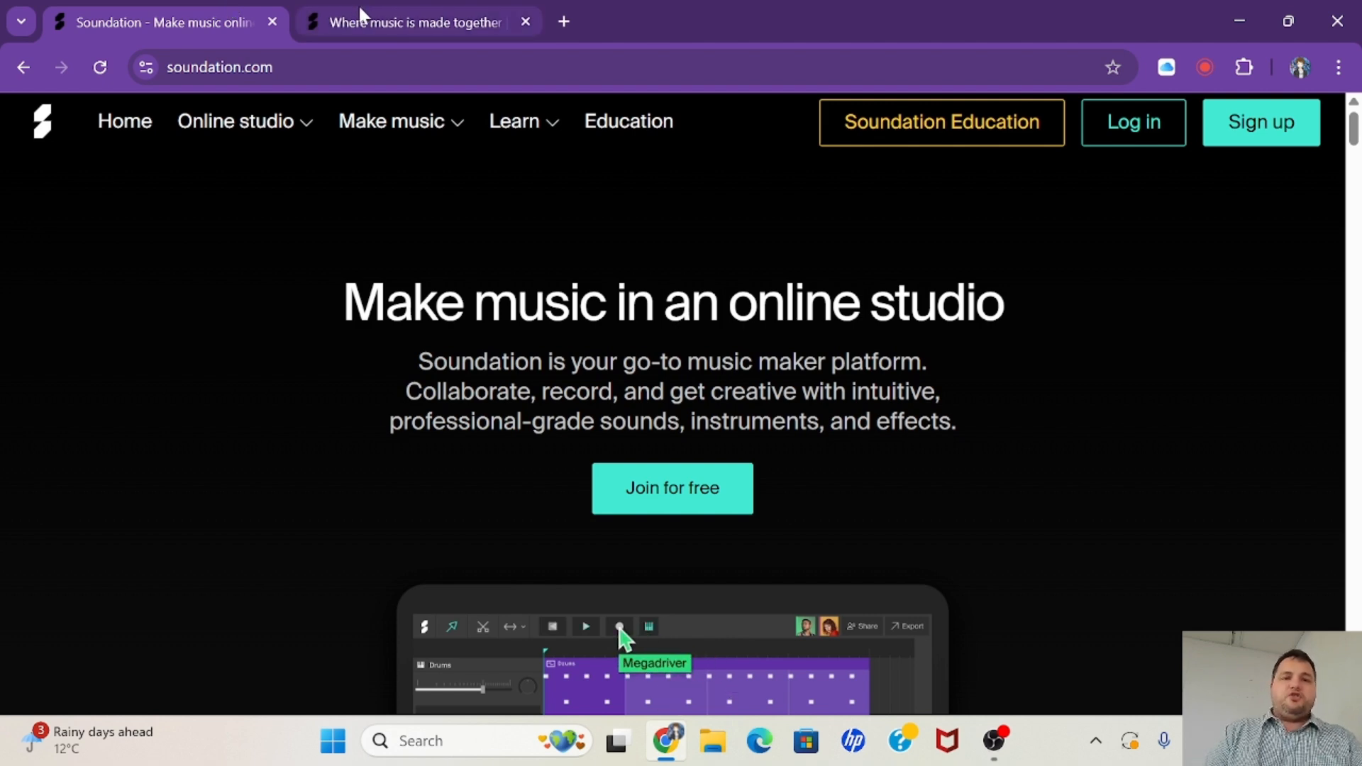
Create a new project from the account's community home page
{"action": "left_click", "coordinate": [376, 16]}
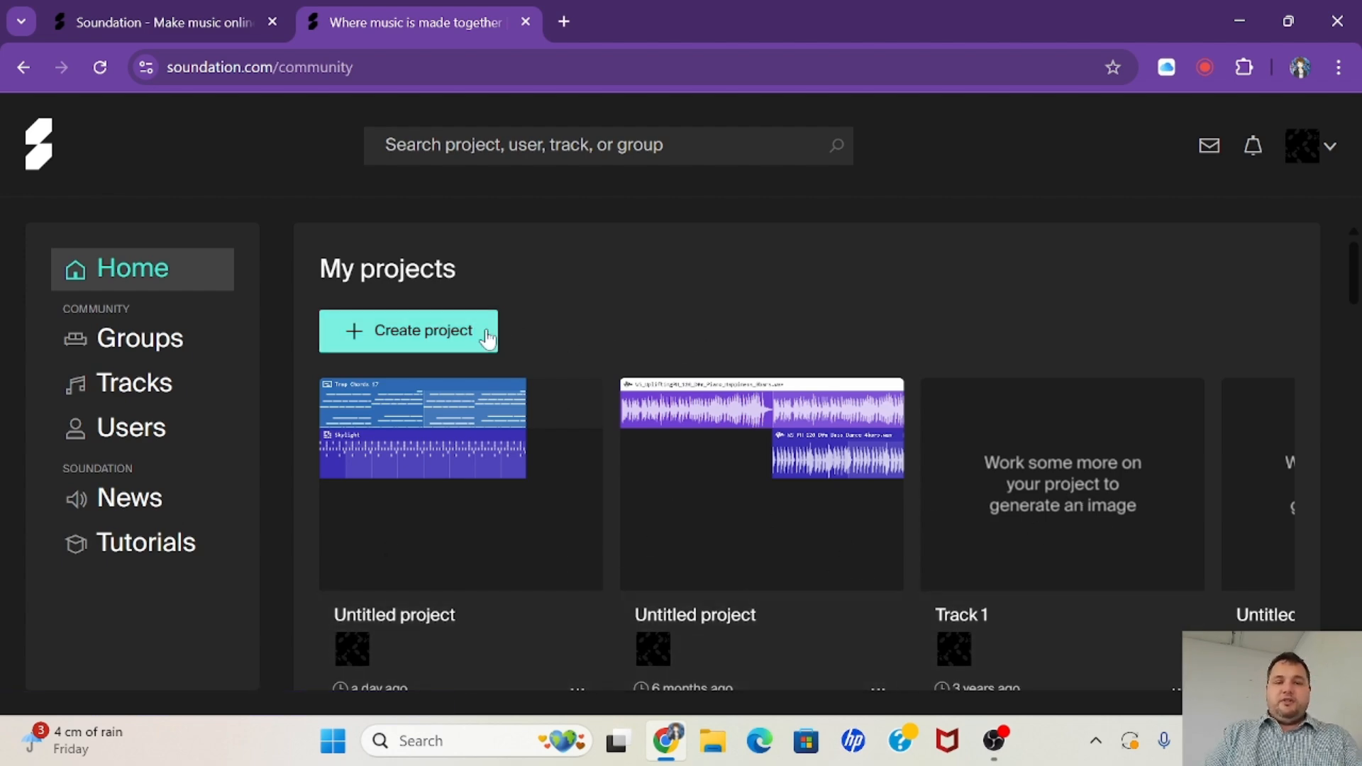
{"action": "left_click", "coordinate": [451, 337]}
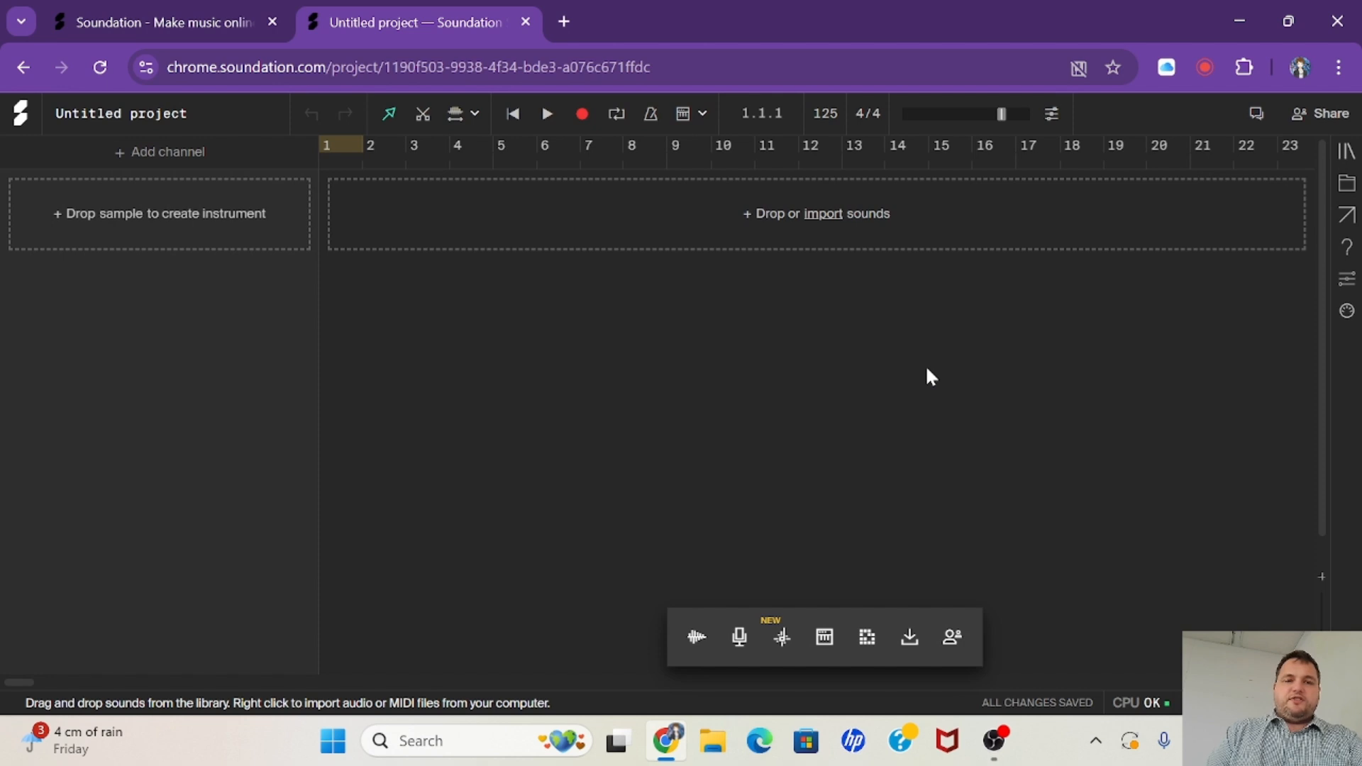
Look over the sound library, the project file options and the export formats of the empty project
{"action": "left_click", "coordinate": [1346, 153]}
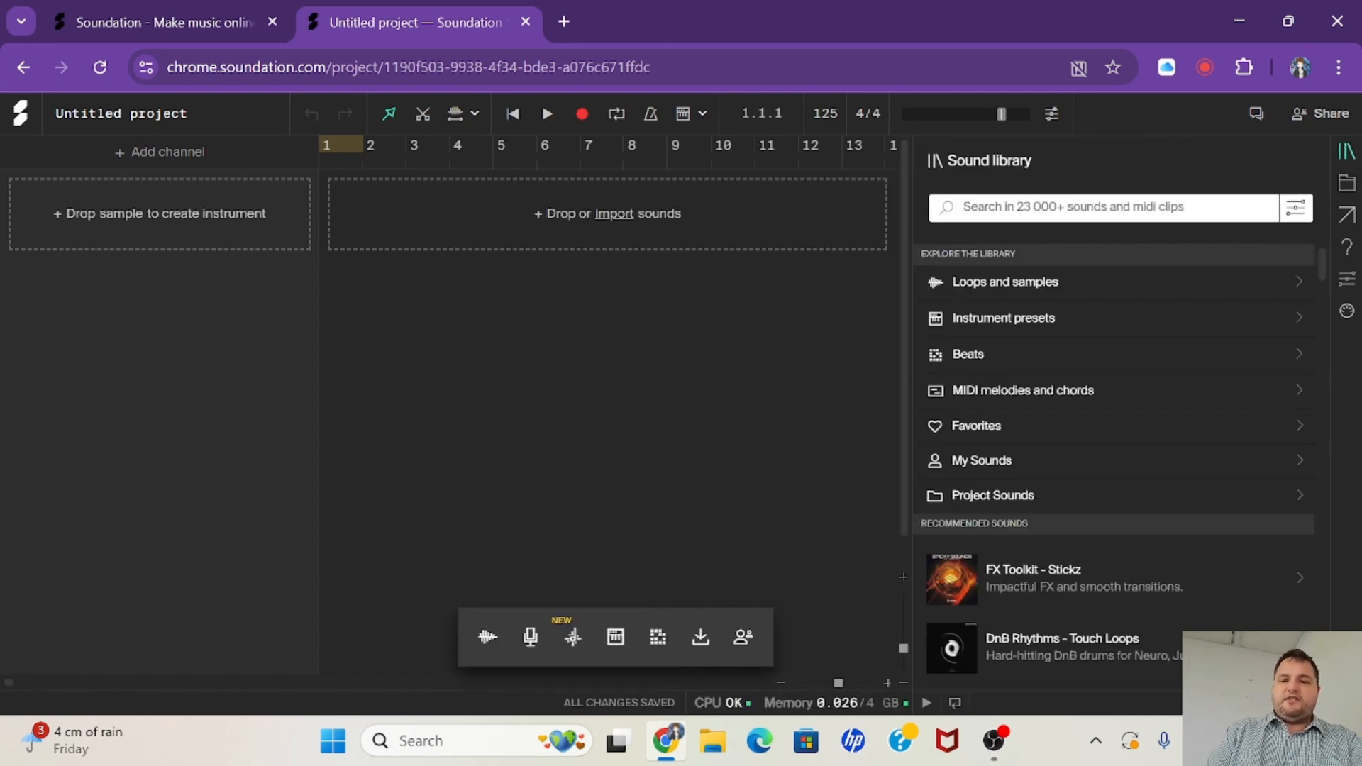
{"action": "left_click", "coordinate": [1347, 183]}
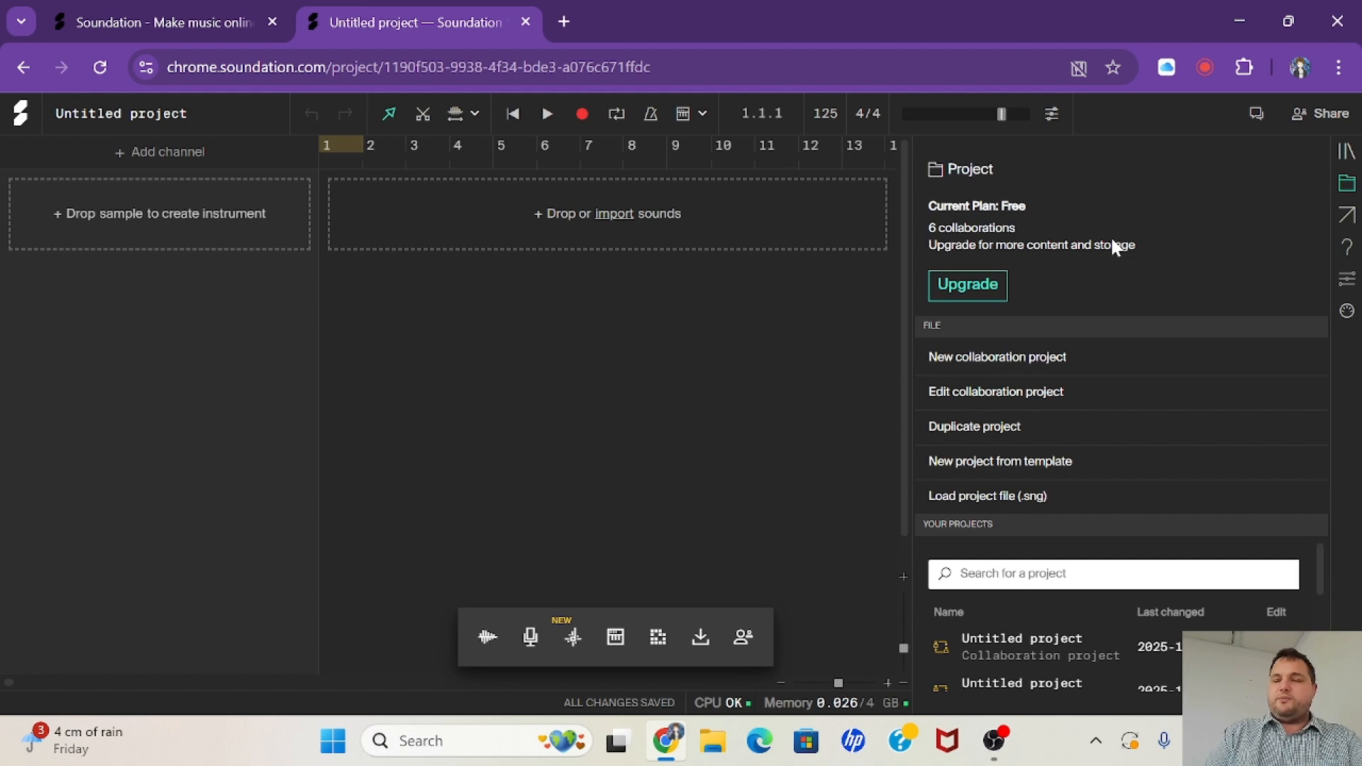
{"action": "left_click", "coordinate": [1347, 214]}
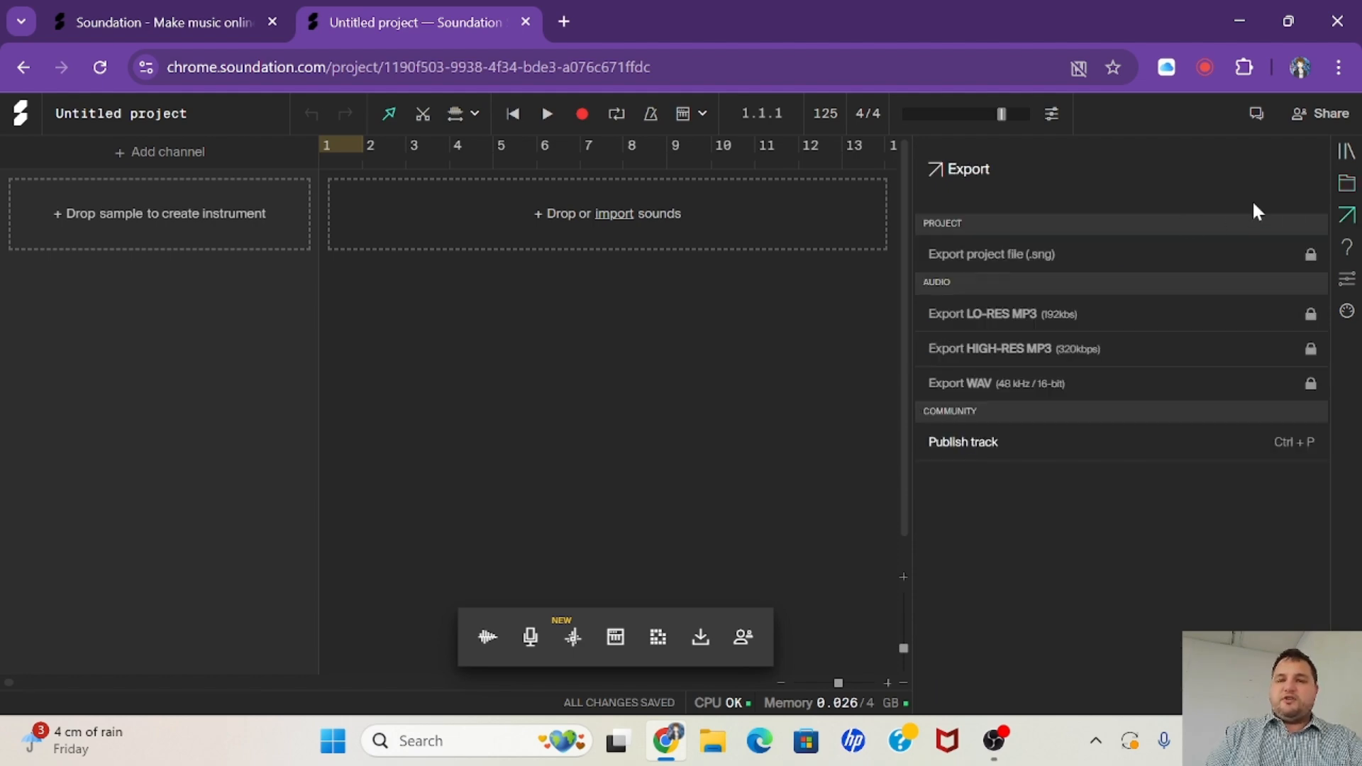
{"action": "left_click", "coordinate": [1348, 149]}
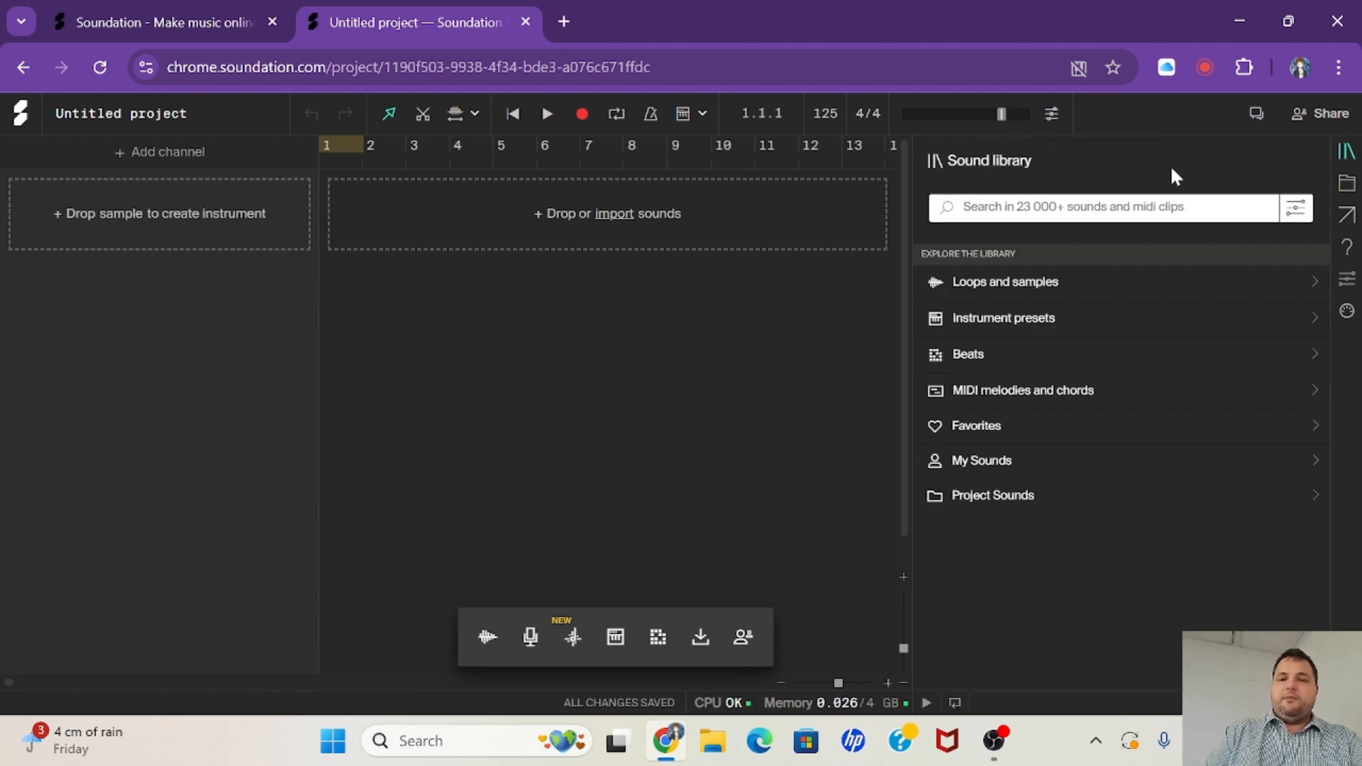
{"action": "left_click", "coordinate": [1347, 151]}
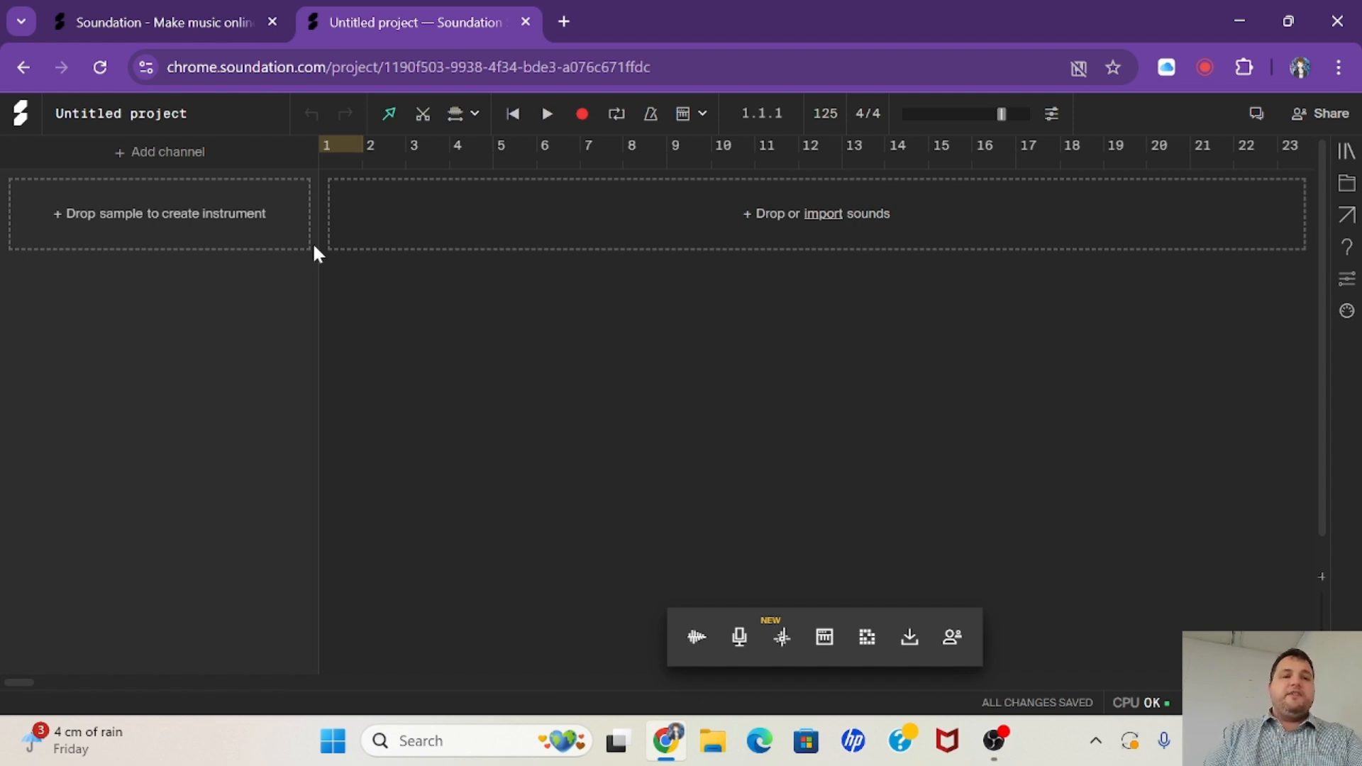
Add a Beatmaker channel to the project and open its Beatmaker editor
{"action": "left_click", "coordinate": [178, 153]}
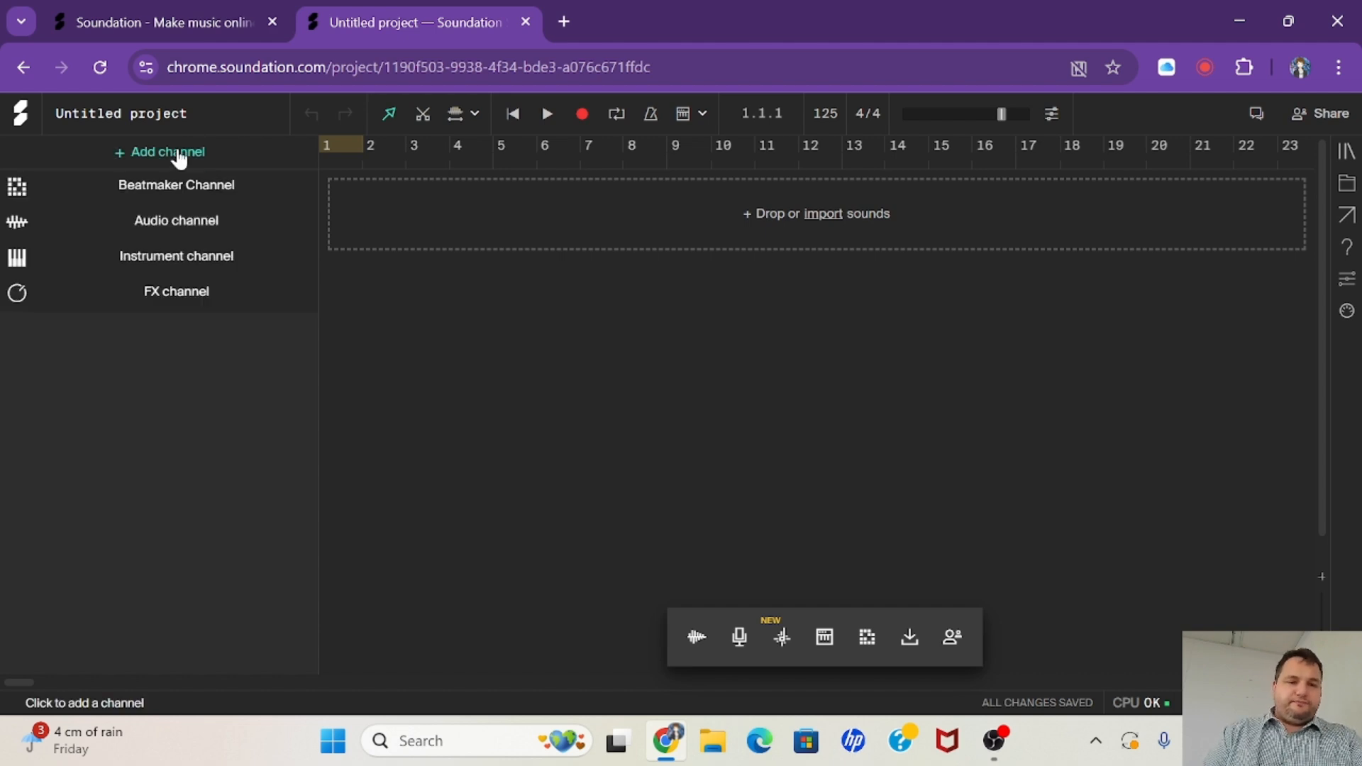
{"action": "left_click", "coordinate": [193, 190]}
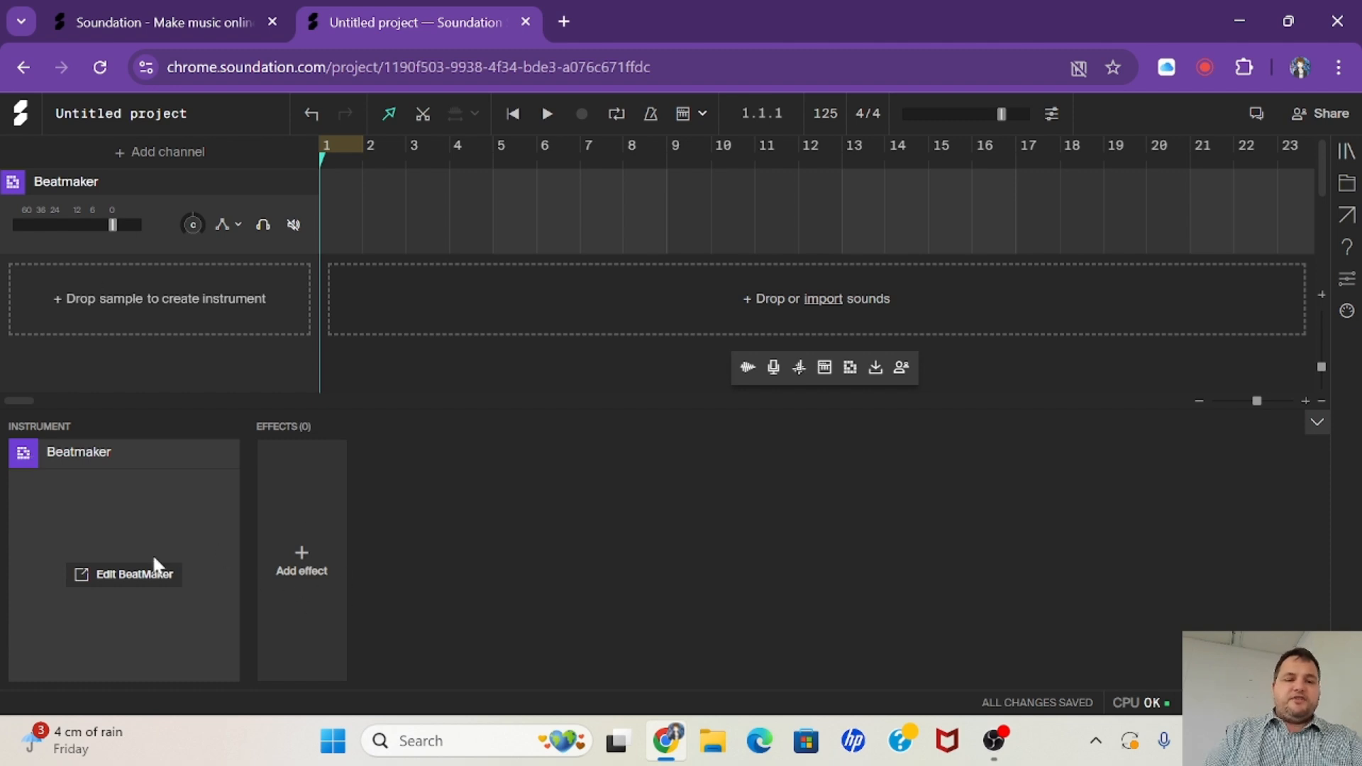
{"action": "left_click", "coordinate": [156, 578]}
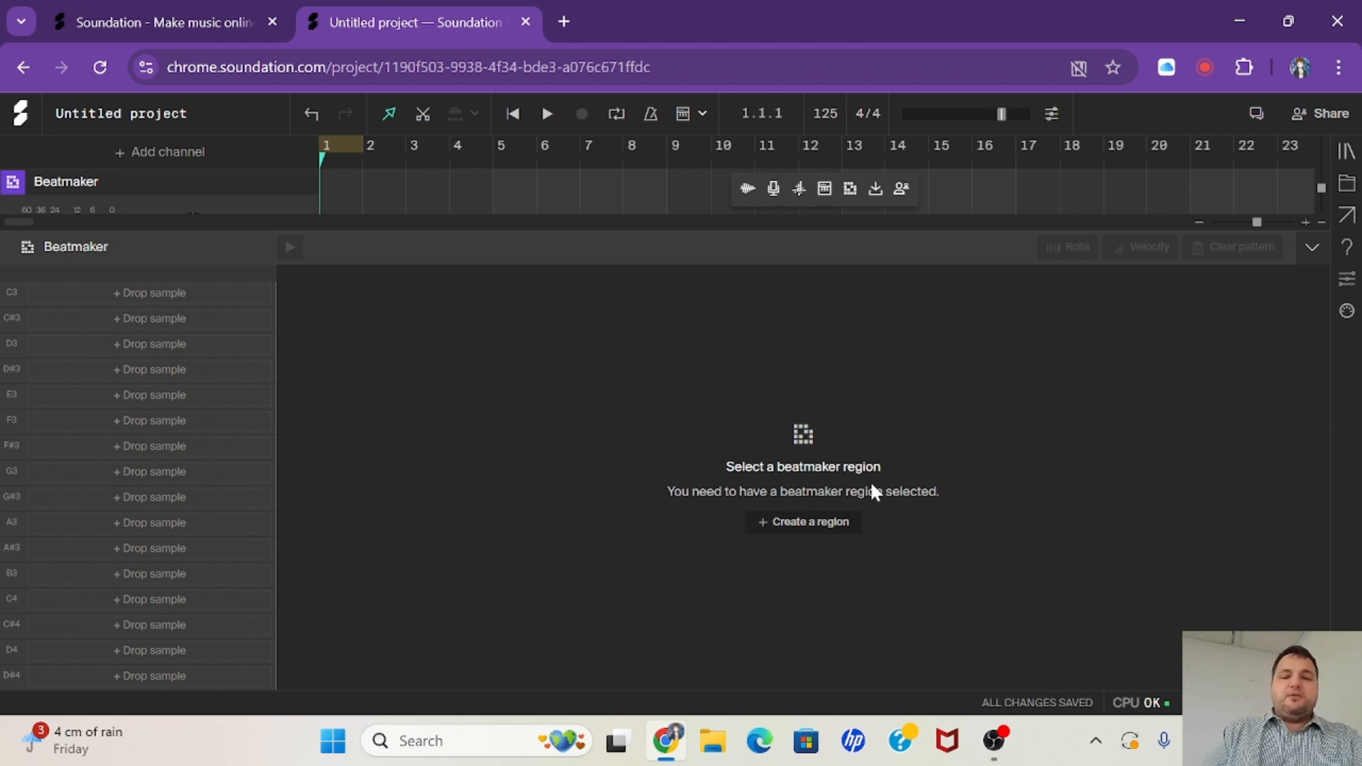
Bring up the library of ready-made beats and dismiss the hint about adding a beat to the arrangement
{"action": "scroll", "coordinate": [852, 199], "scroll_direction": "up", "scroll_amount": 5}
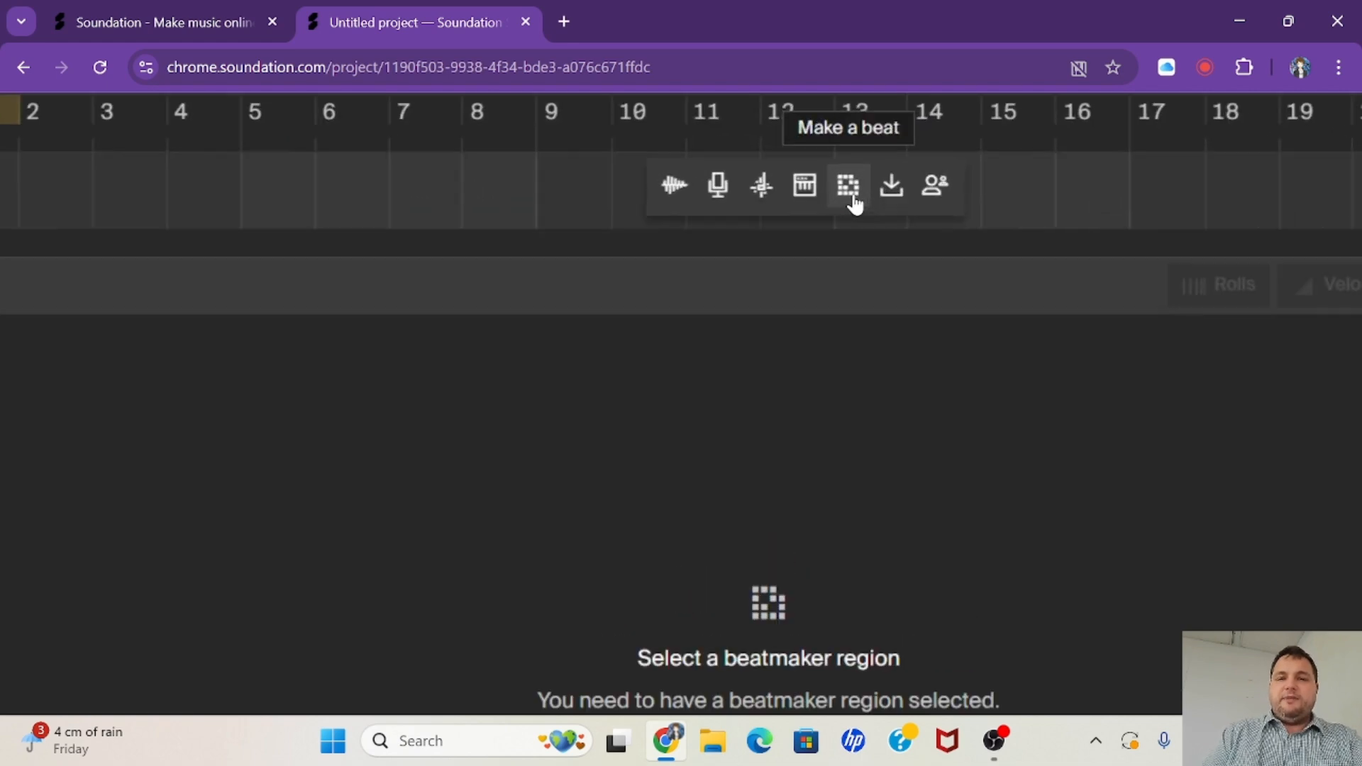
{"action": "scroll", "coordinate": [854, 204], "scroll_direction": "up", "scroll_amount": 2}
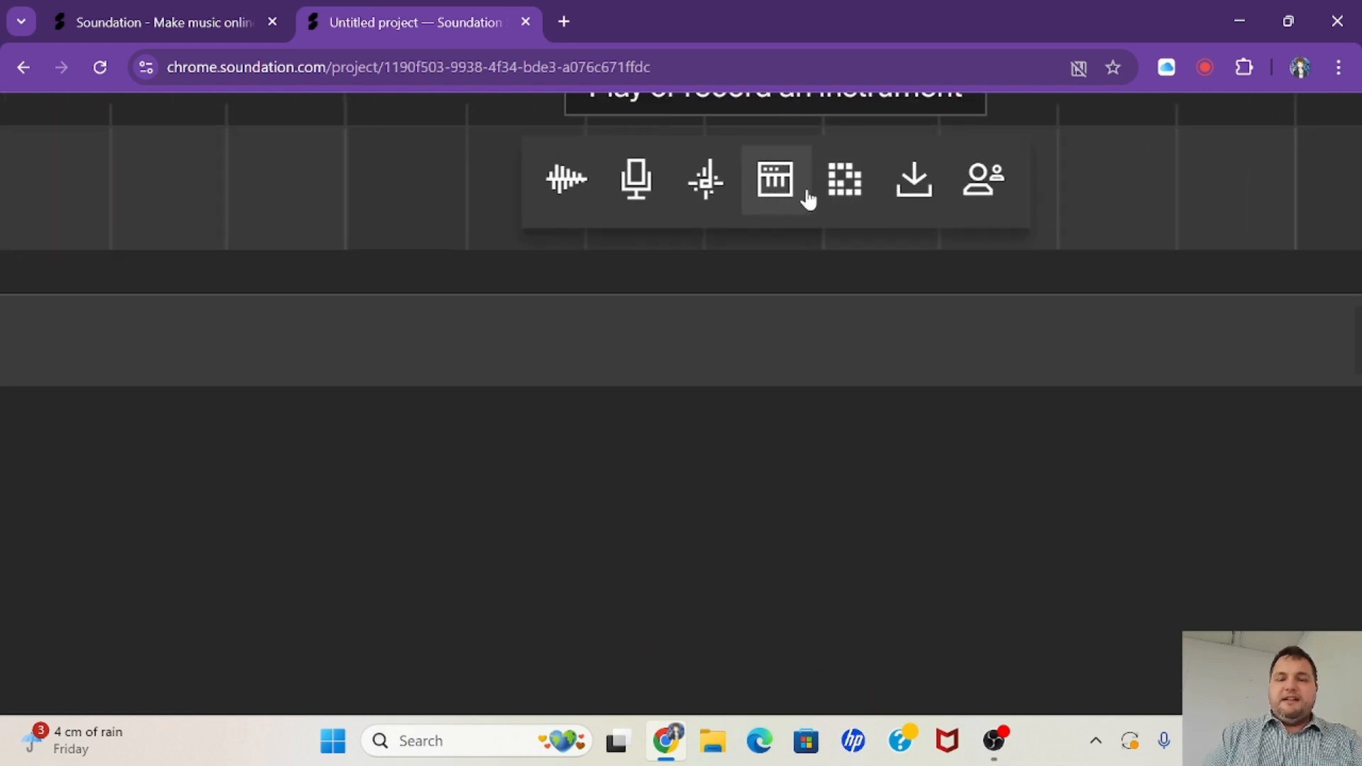
{"action": "left_click", "coordinate": [827, 199]}
{"action": "scroll", "coordinate": [827, 198], "scroll_direction": "down", "scroll_amount": 7}
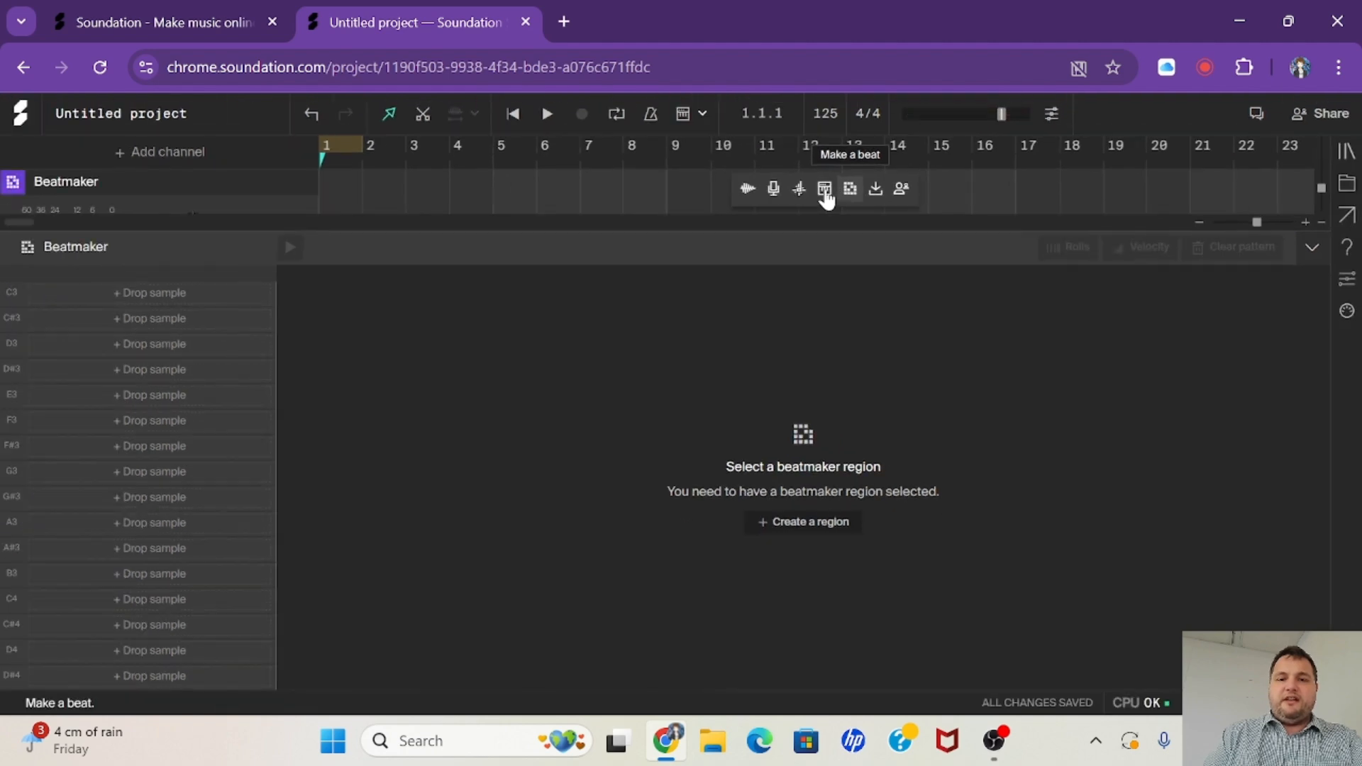
{"action": "left_click", "coordinate": [850, 188]}
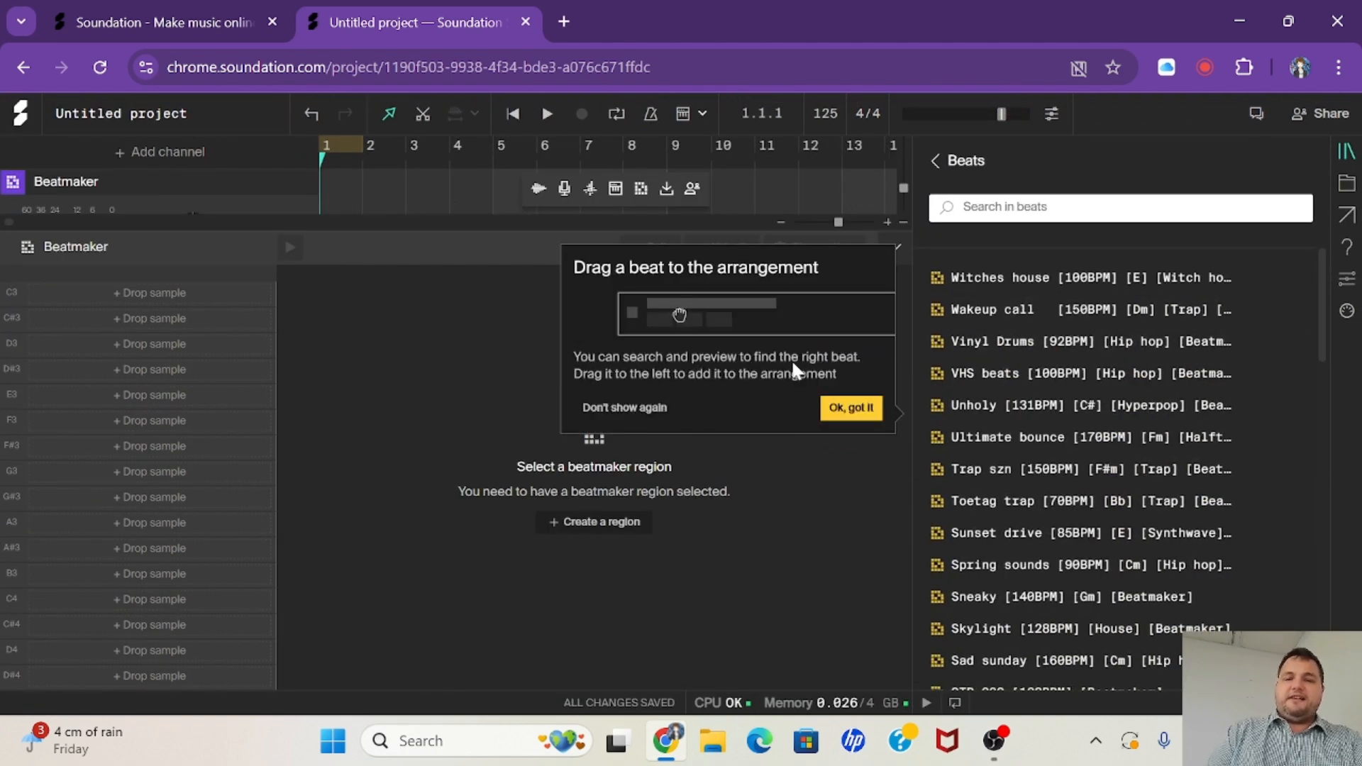
{"action": "left_click", "coordinate": [850, 408]}
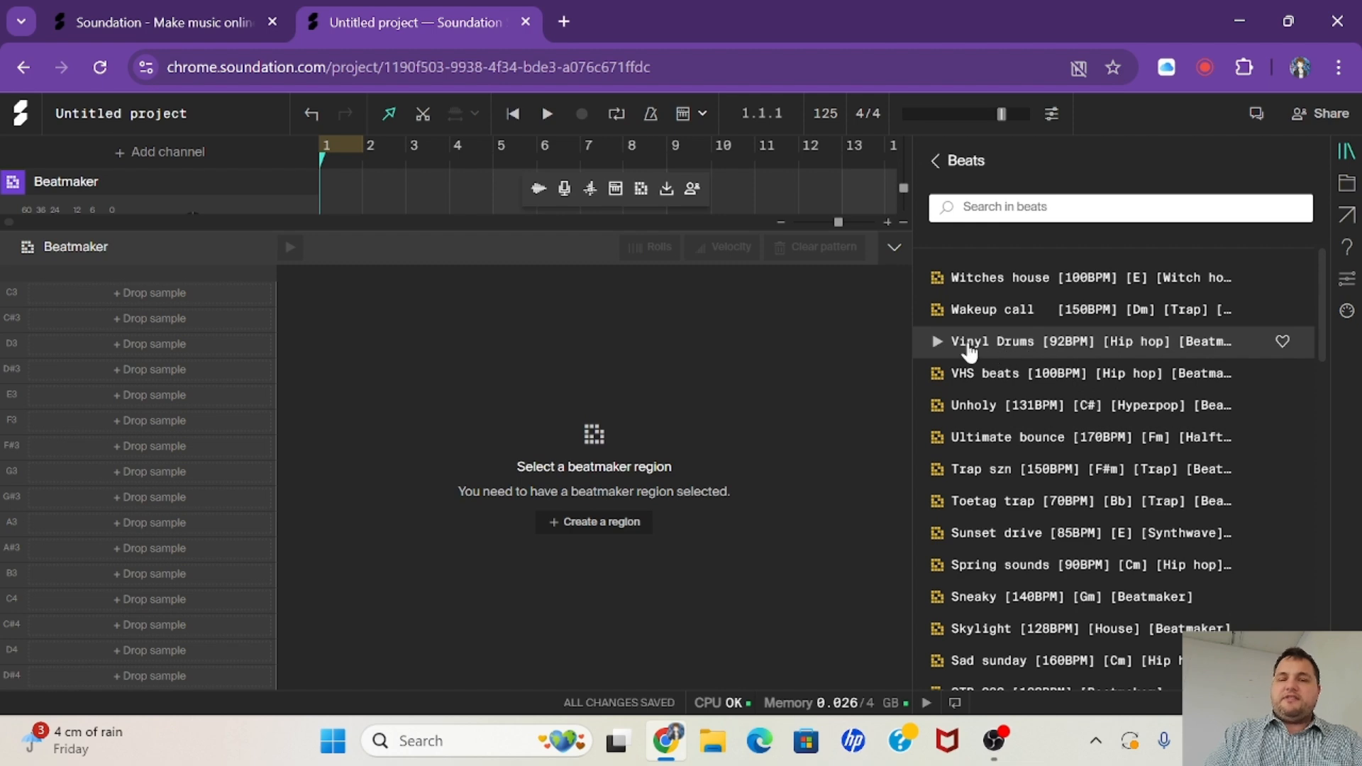
Load the Vinyl Drums [92BPM] kit into the Beatmaker channel, create an empty beatmaker region for it and hide the sound library
{"action": "left_click_drag", "start_coordinate": [985, 347], "coordinate": [362, 390]}
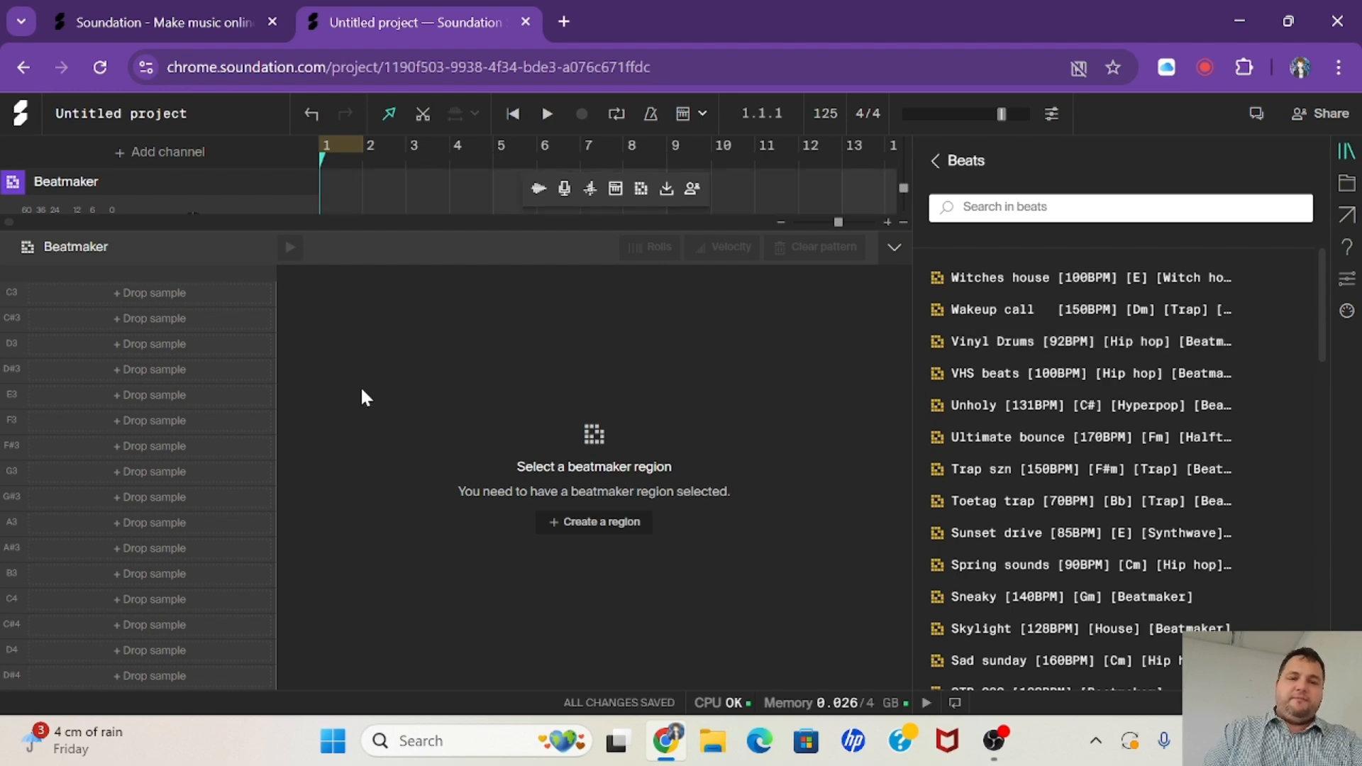
{"action": "left_click_drag", "start_coordinate": [1027, 347], "coordinate": [100, 435]}
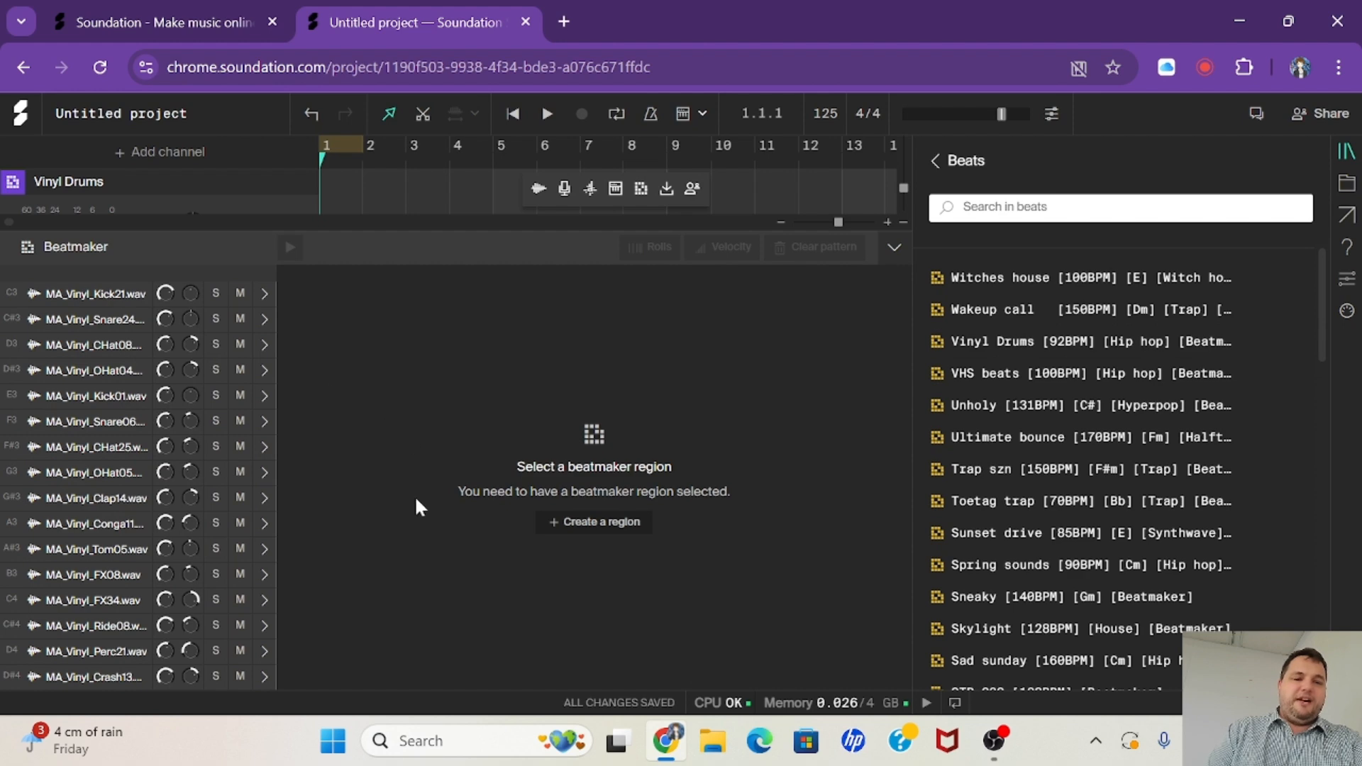
{"action": "left_click", "coordinate": [623, 525]}
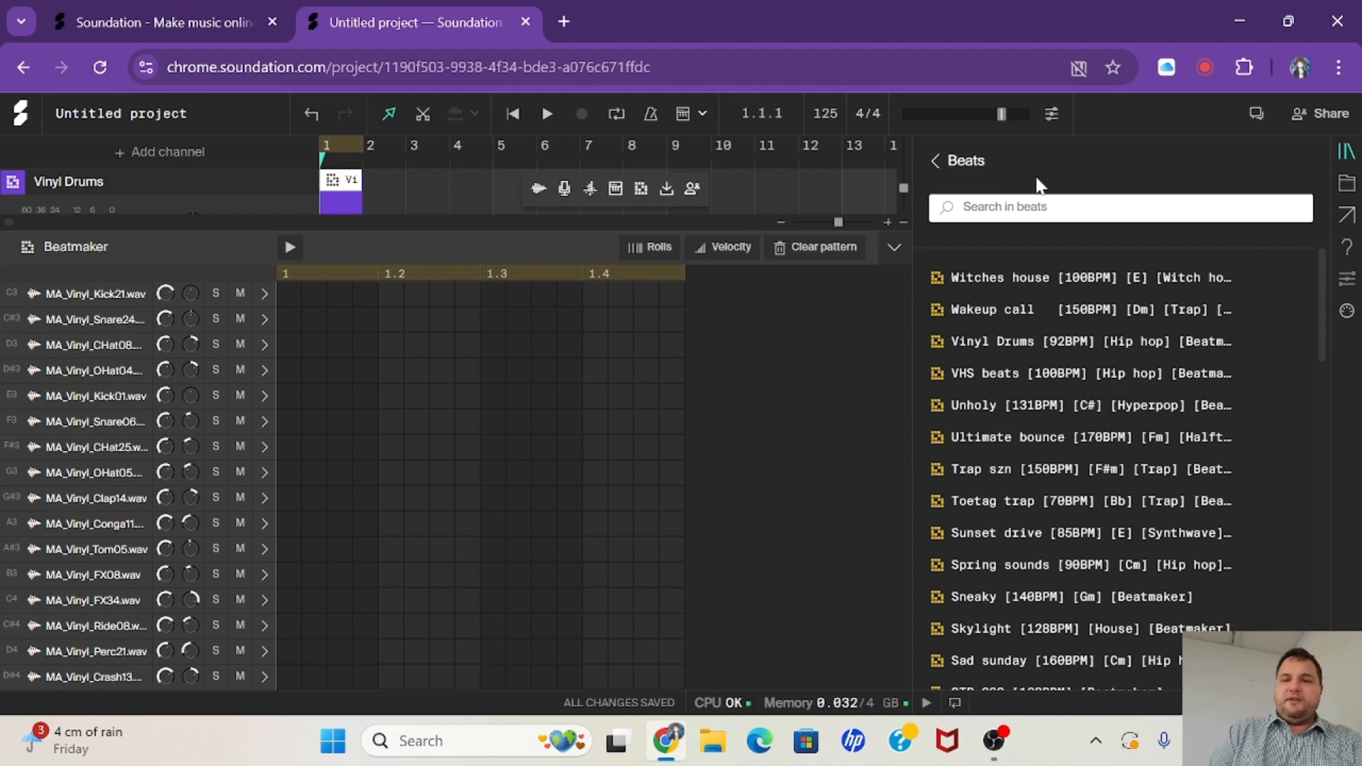
{"action": "left_click", "coordinate": [1346, 152]}
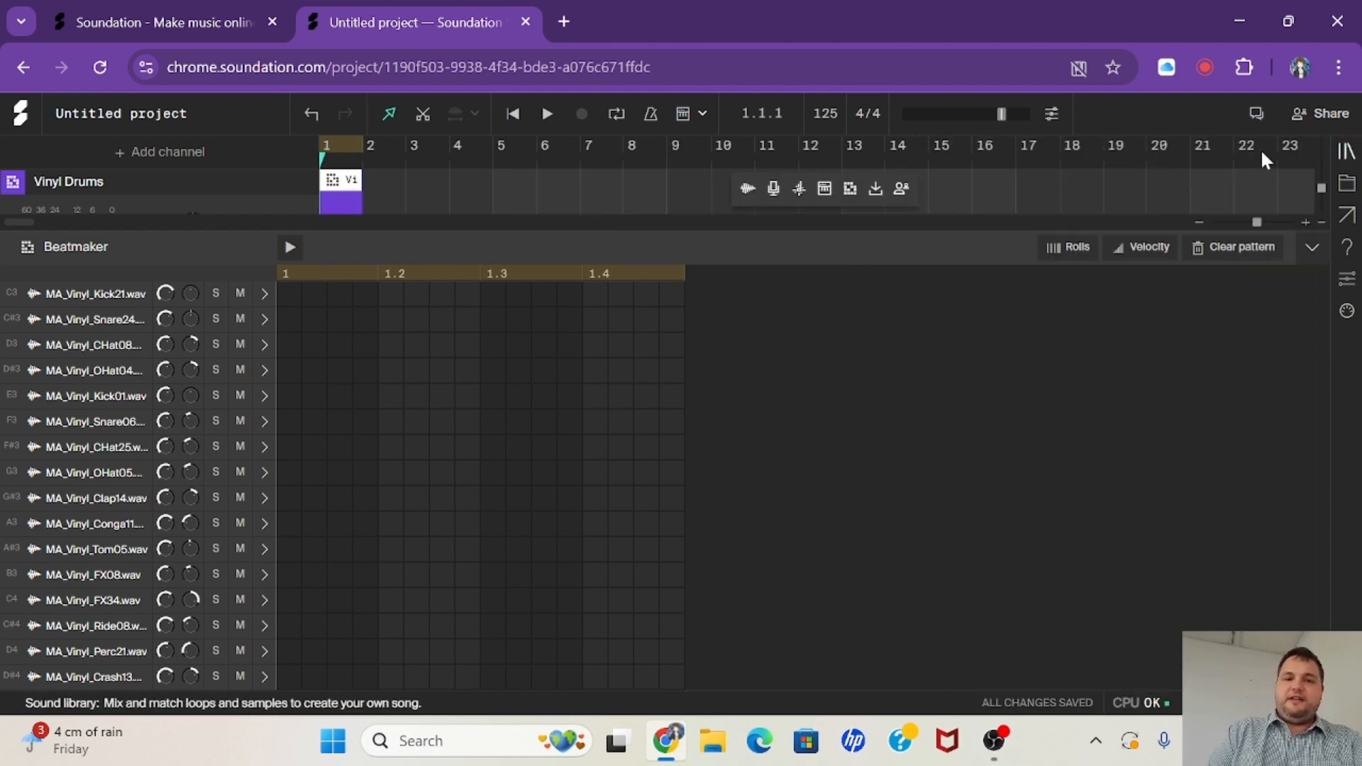
Audition the kit's first four samples: MA_Vinyl_Kick21, Snare24, CHat08 and OHat04
{"action": "left_click", "coordinate": [36, 297]}
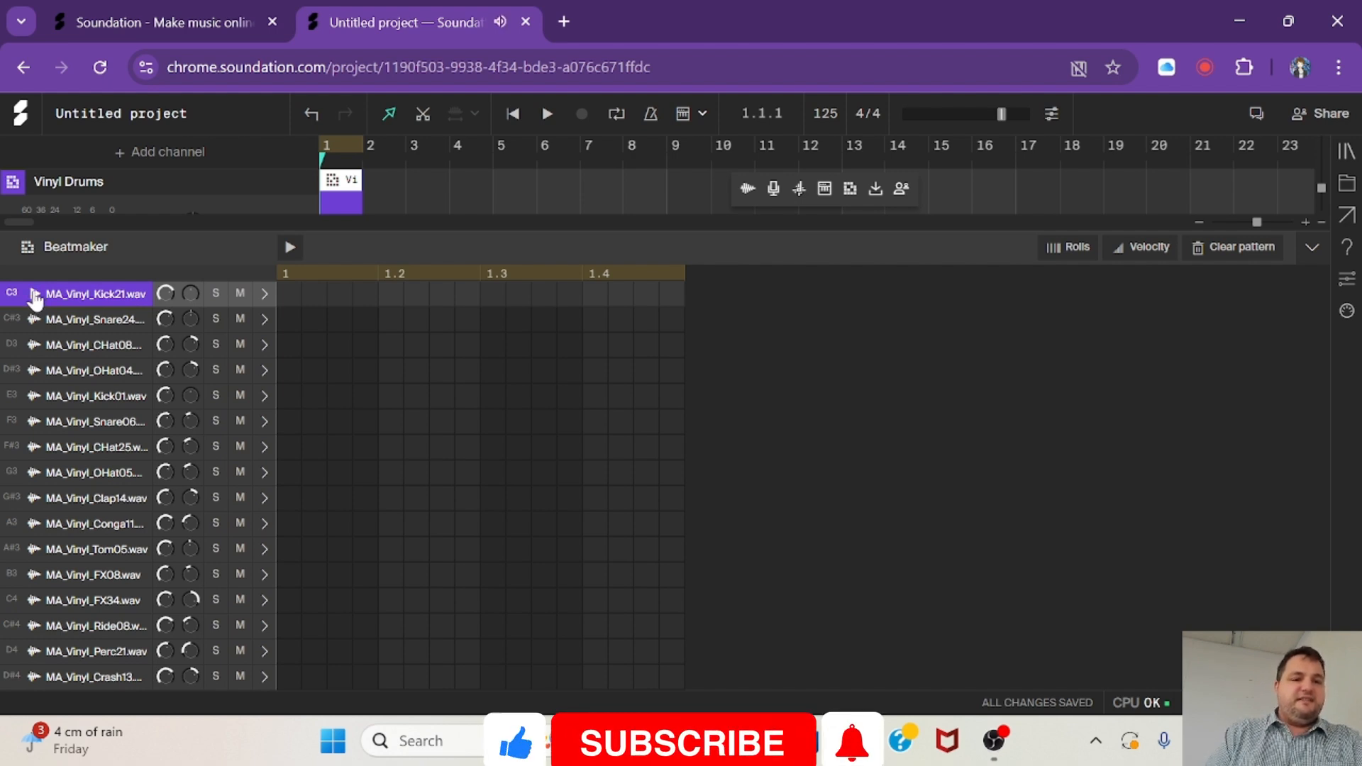
{"action": "left_click", "coordinate": [35, 321]}
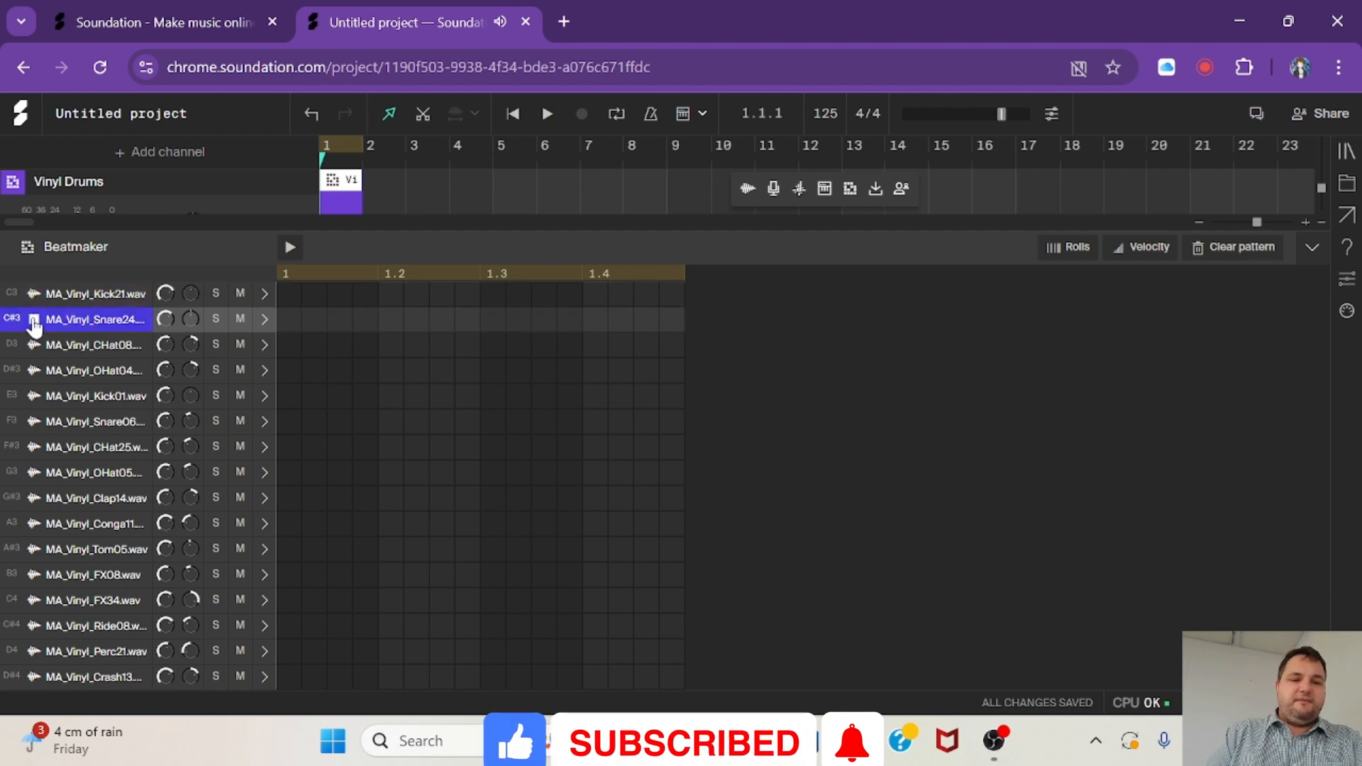
{"action": "left_click", "coordinate": [32, 345]}
{"action": "left_click", "coordinate": [36, 371]}
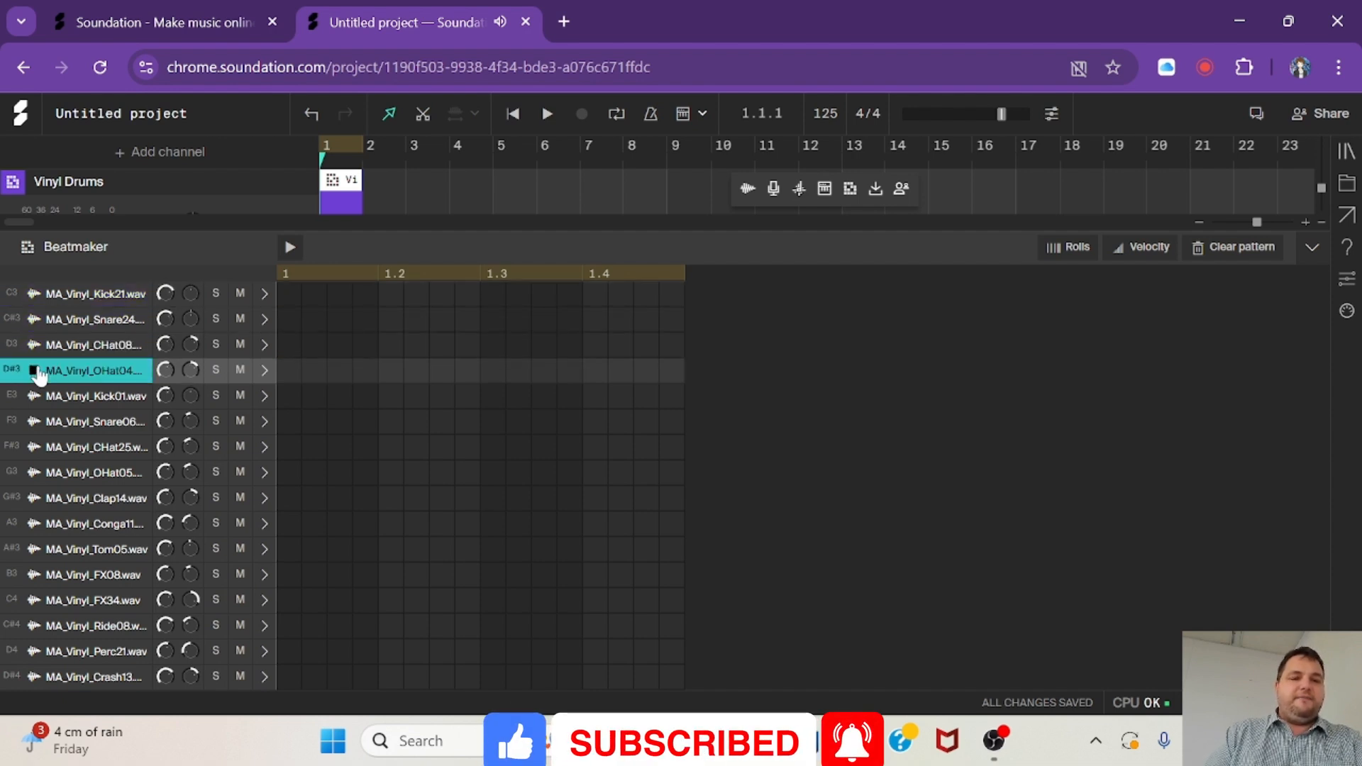
Program the Kick21 sample on all four beats of the bar and the Snare24 sample on beats 2 and 4
{"action": "left_click", "coordinate": [288, 293]}
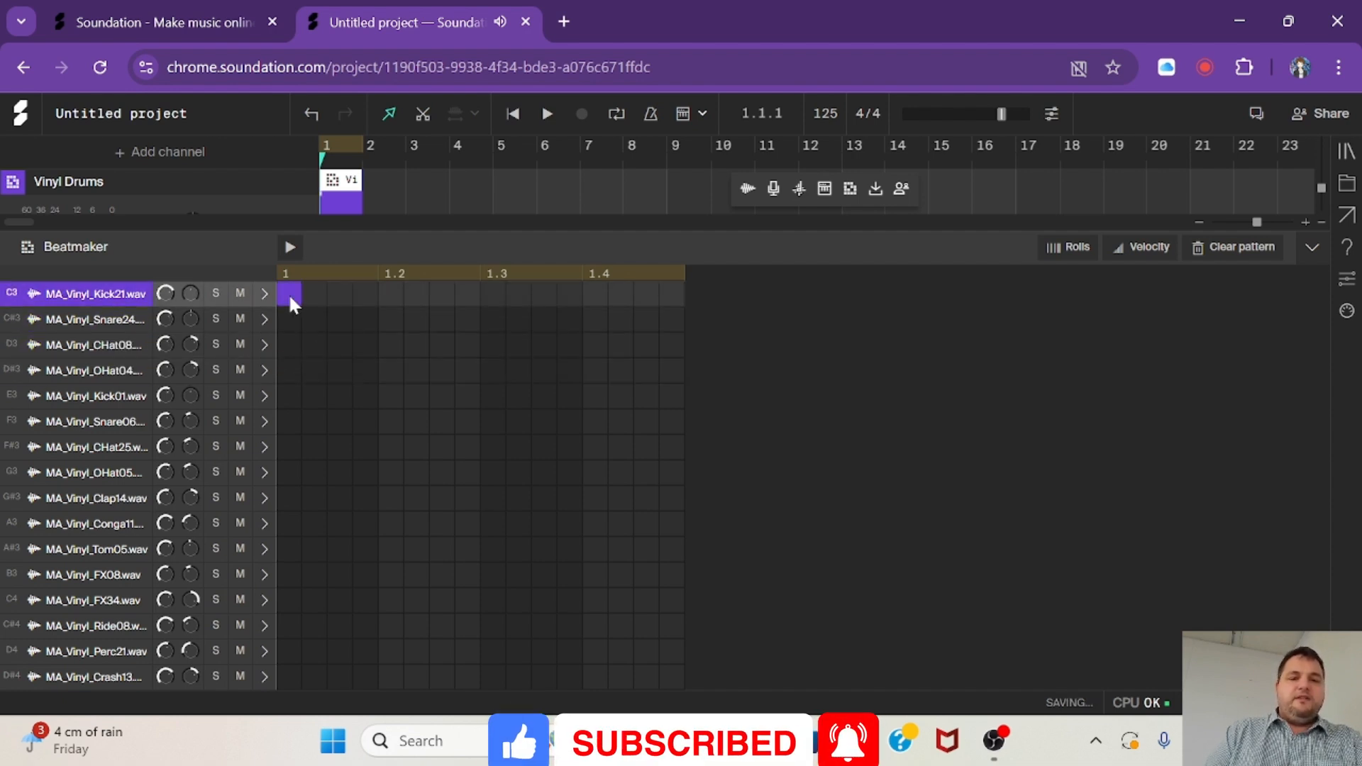
{"action": "left_click", "coordinate": [391, 293]}
{"action": "left_click", "coordinate": [492, 293]}
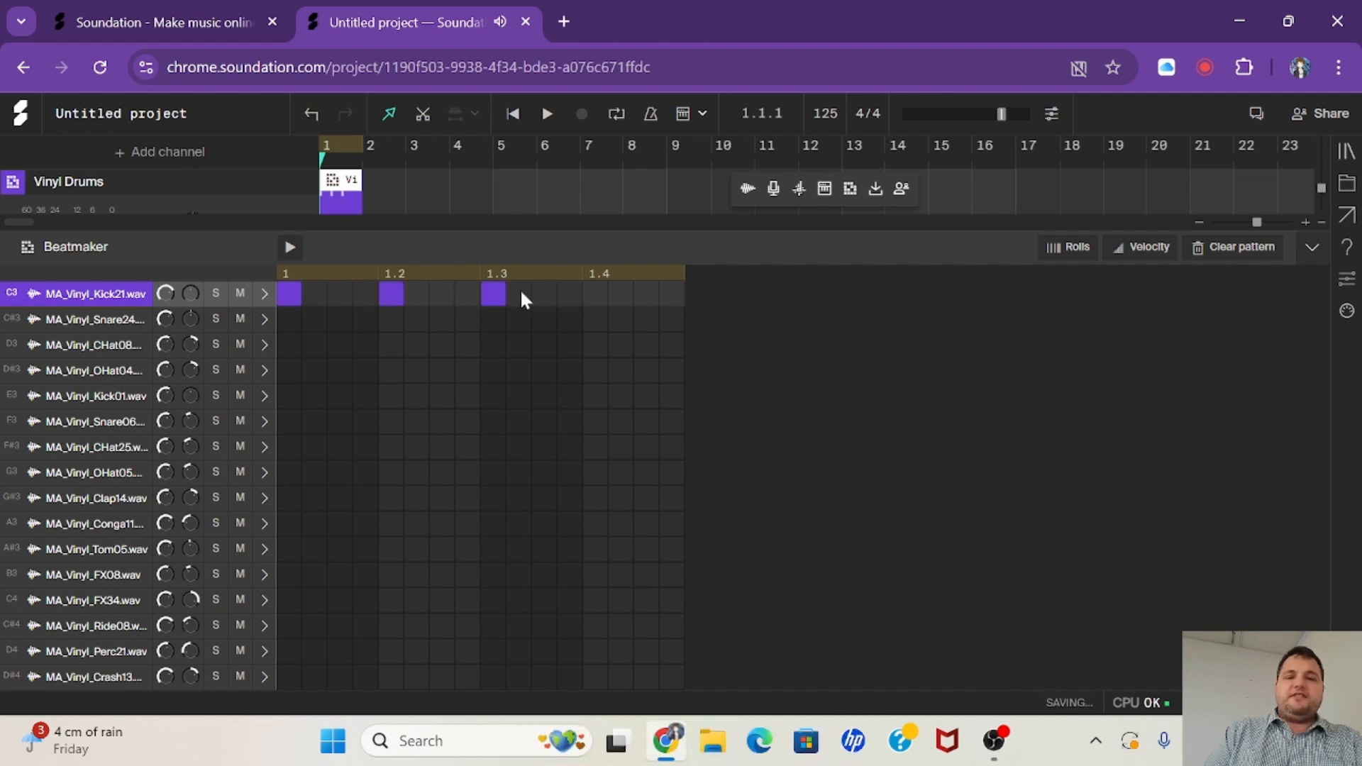
{"action": "left_click", "coordinate": [593, 294]}
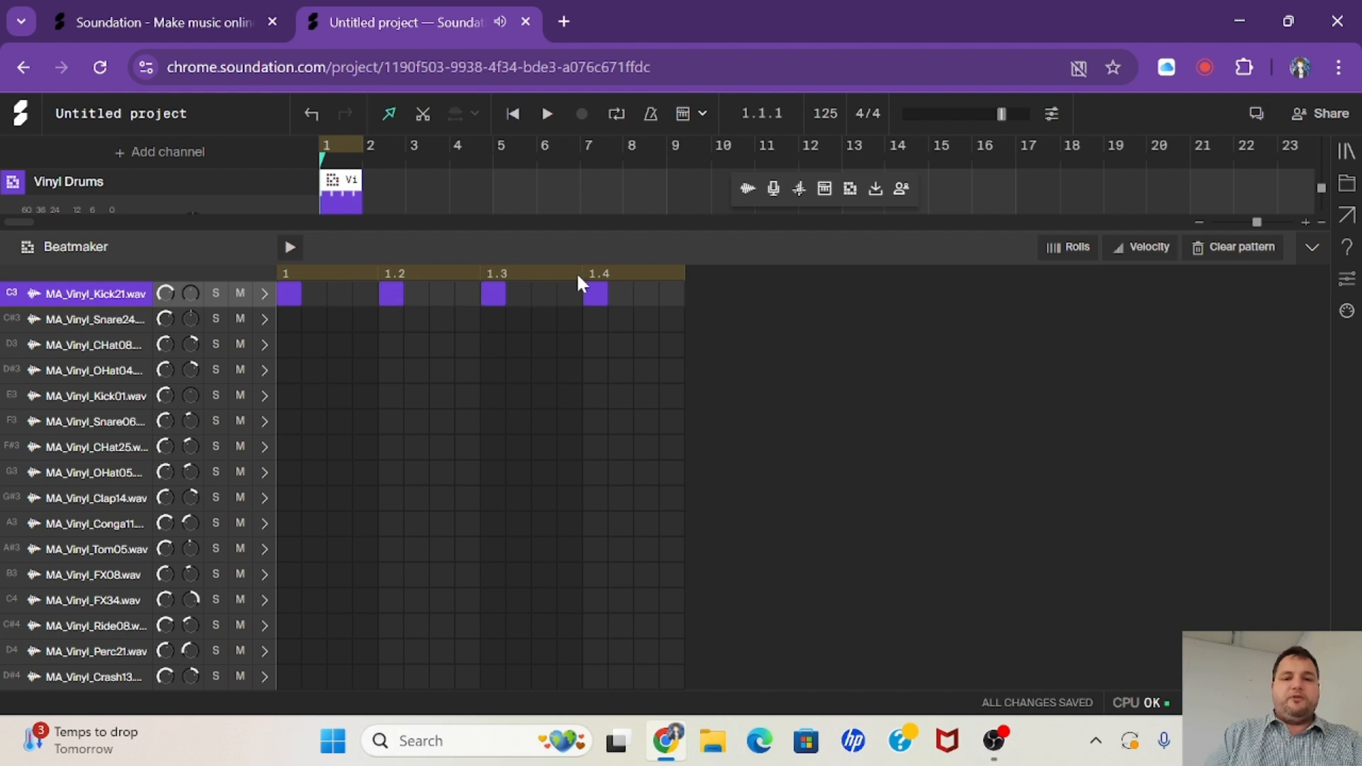
{"action": "left_click", "coordinate": [395, 326]}
{"action": "left_click", "coordinate": [594, 326]}
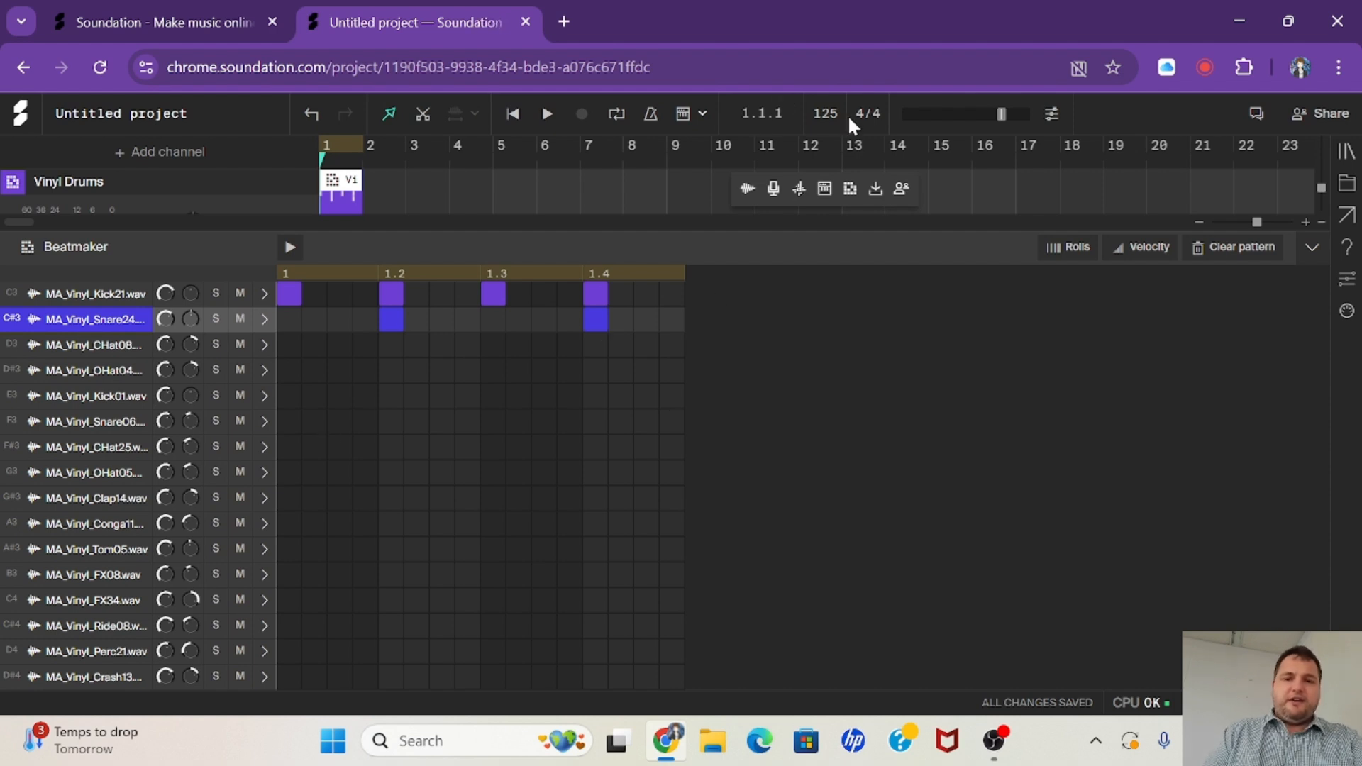
Set the project tempo to 78 BPM
{"action": "left_click", "coordinate": [825, 114]}
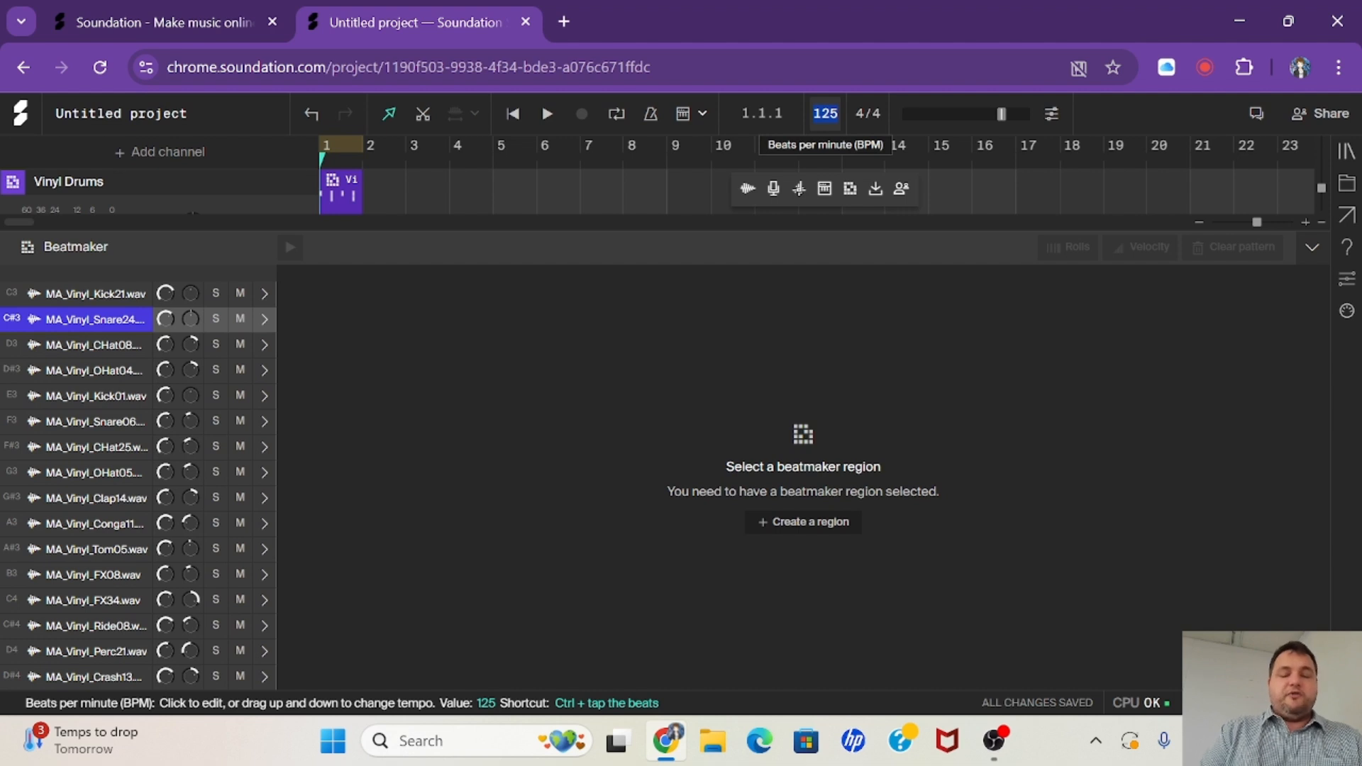
{"action": "type", "text": "78"}
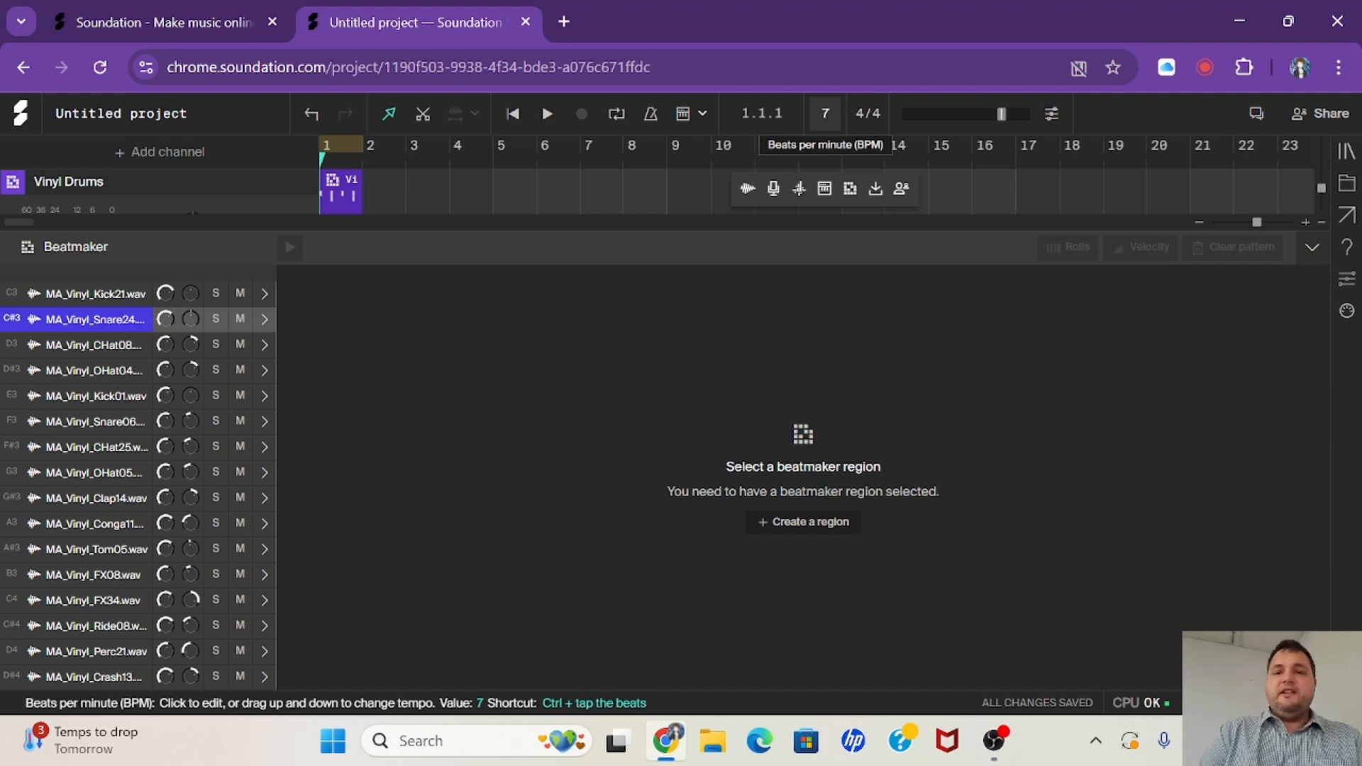
{"action": "key", "text": "Return"}
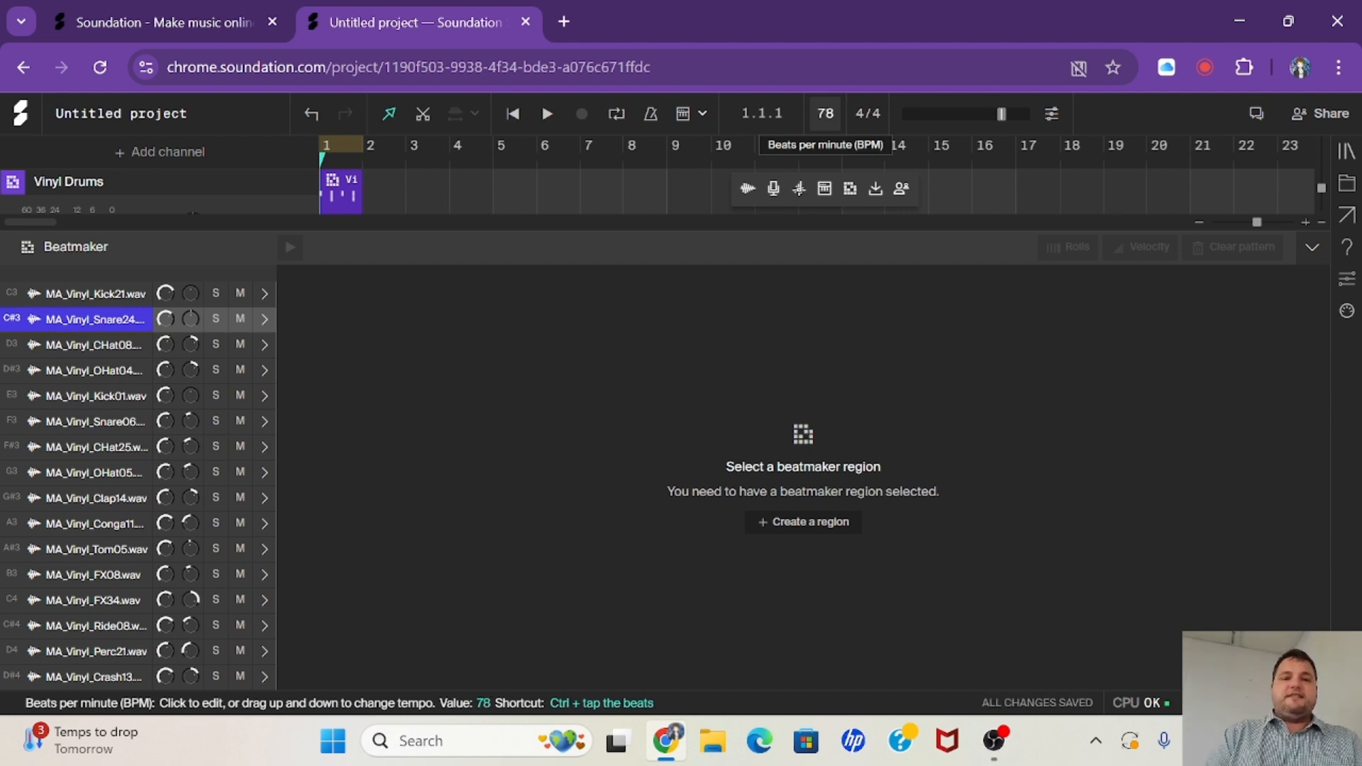
In the Vinyl Drums region, program CHat08 on every second step of the bar and OHat04 on the last step
{"action": "left_click", "coordinate": [335, 188]}
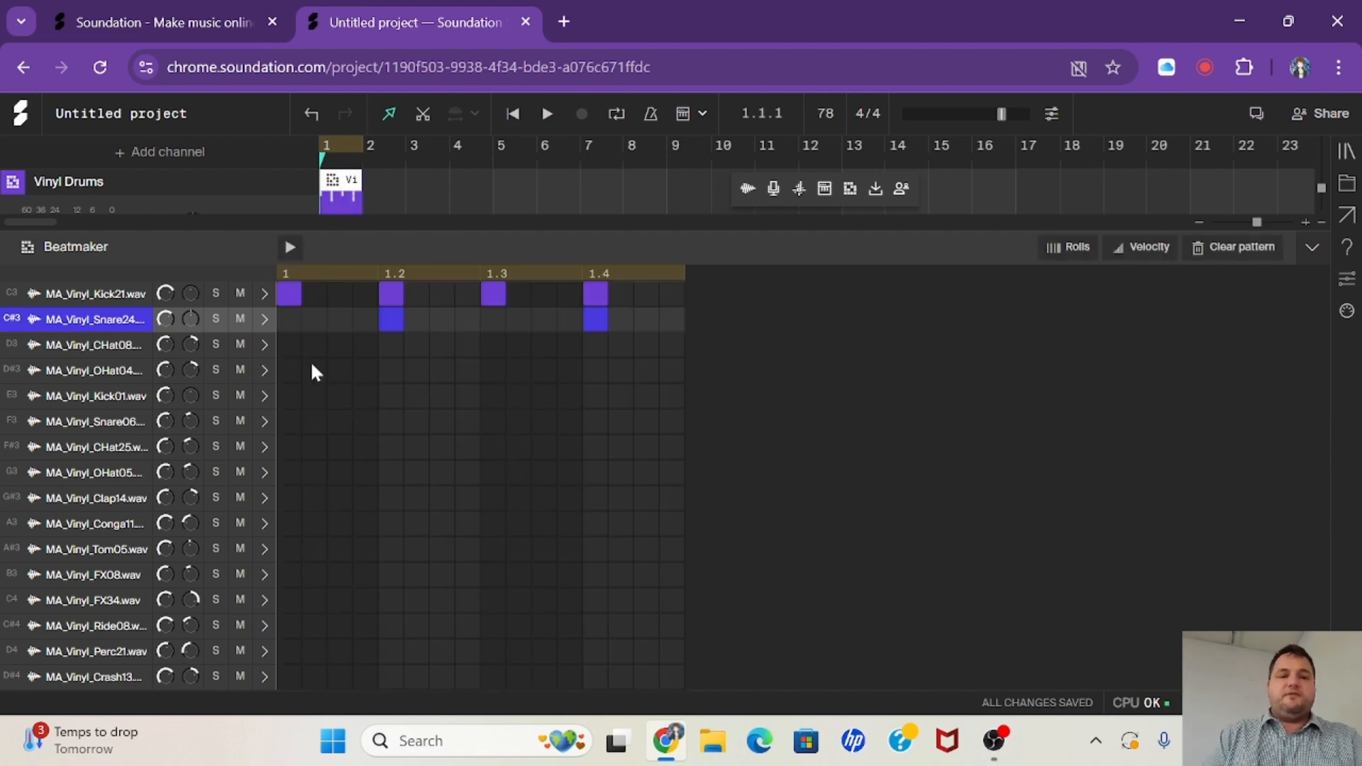
{"action": "left_click_drag", "start_coordinate": [287, 346], "coordinate": [318, 342]}
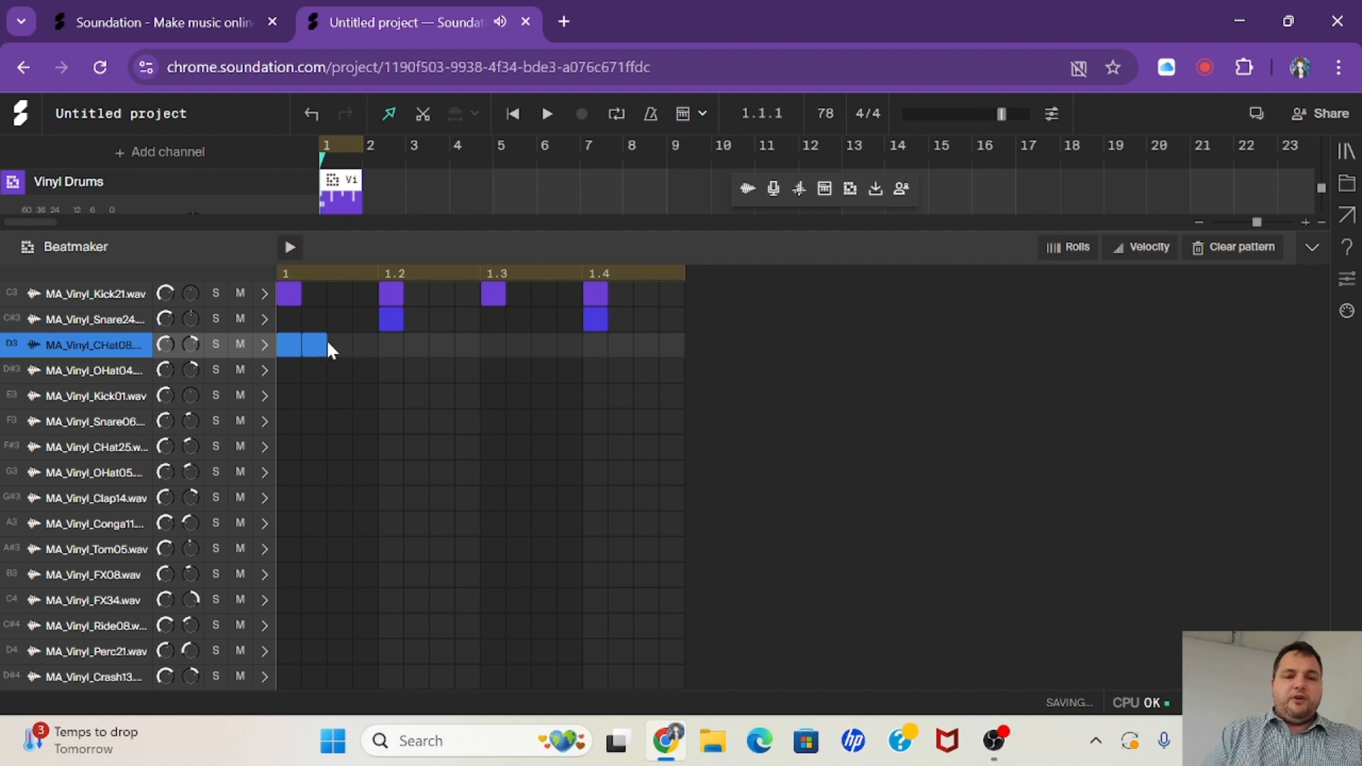
{"action": "left_click", "coordinate": [390, 345]}
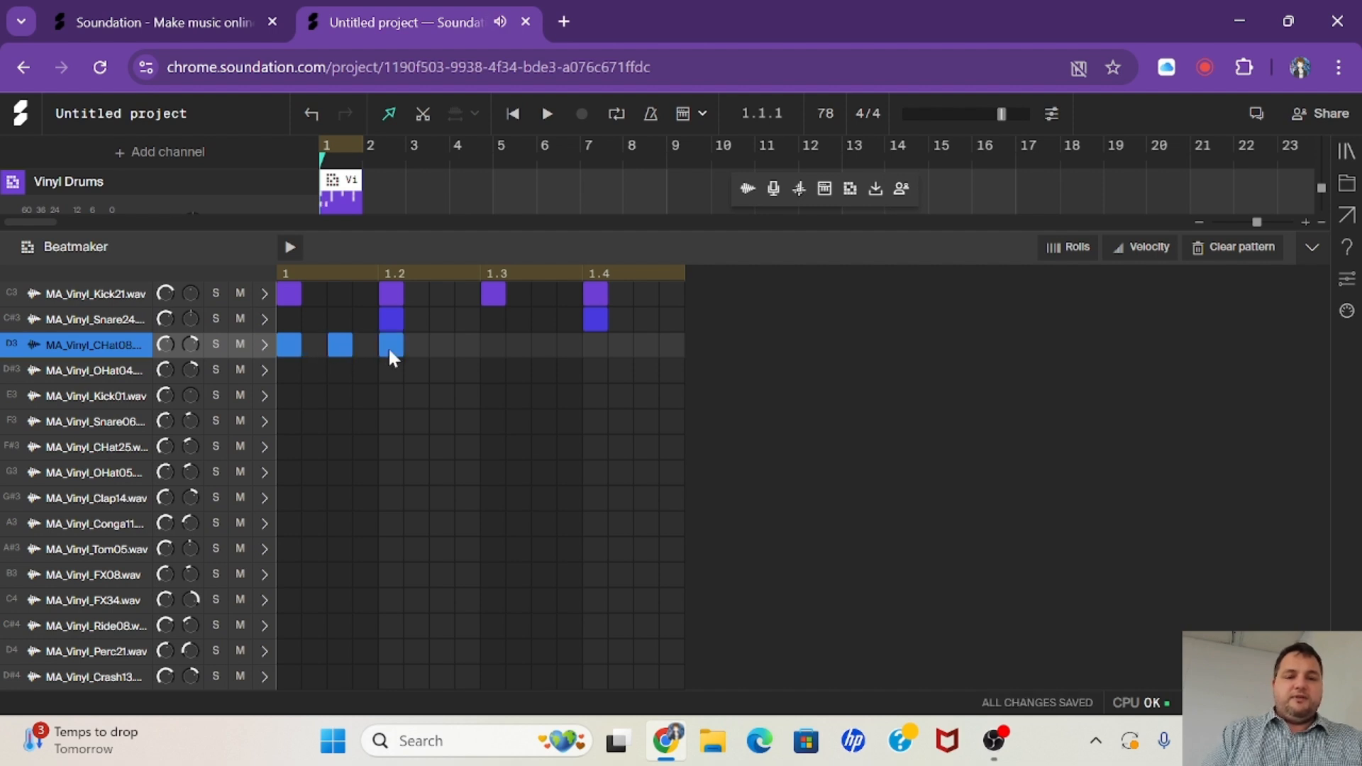
{"action": "left_click", "coordinate": [500, 344]}
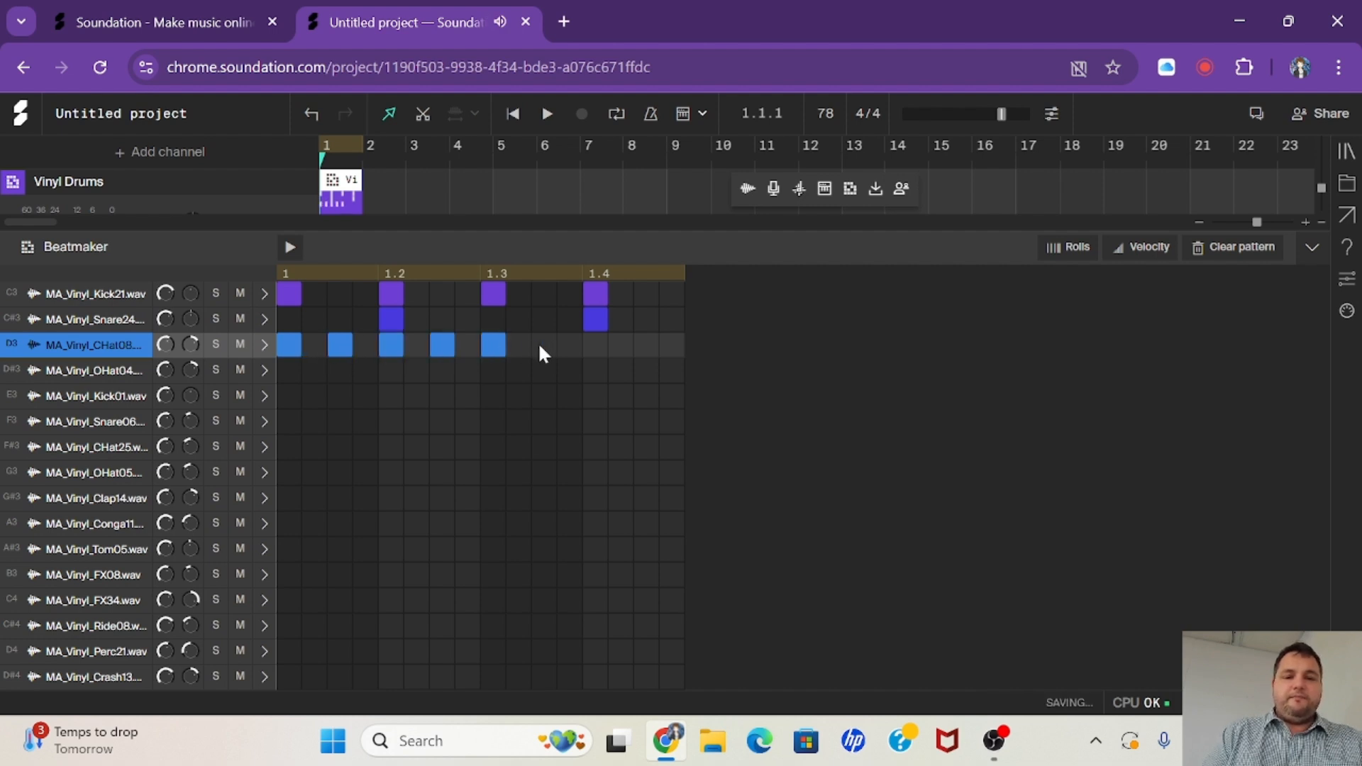
{"action": "left_click", "coordinate": [539, 344]}
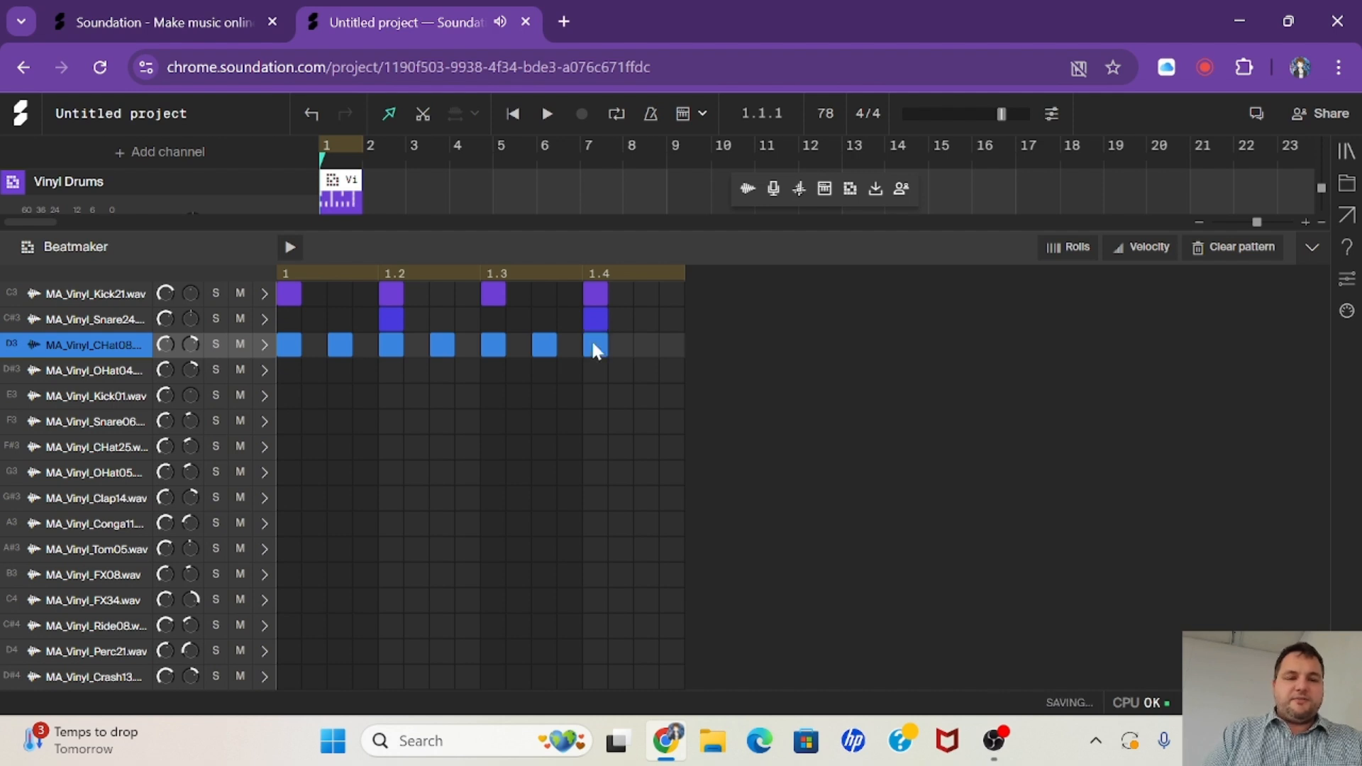
{"action": "left_click", "coordinate": [673, 371]}
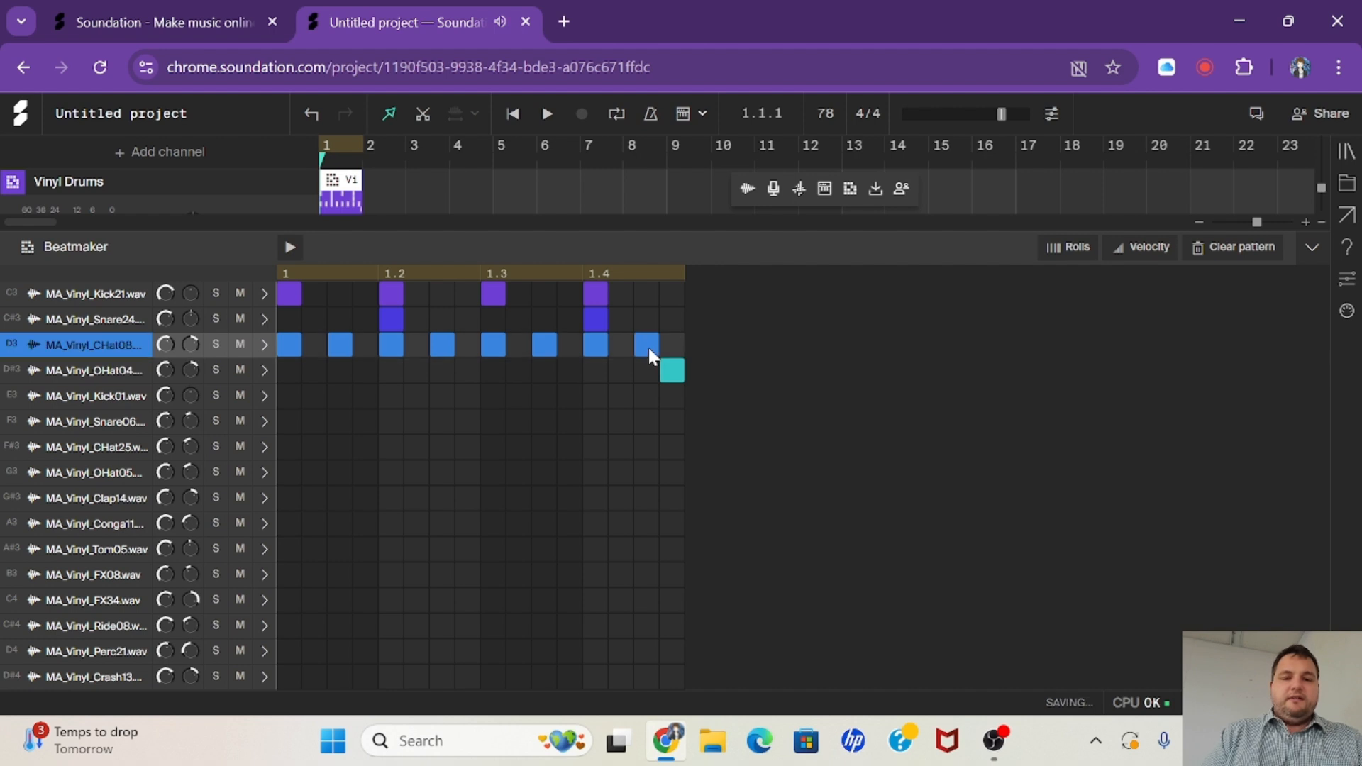
Move the OHat04 hit from the last step to step 15 in place of CHat08, and program Kick01 on all four beats
{"action": "left_click", "coordinate": [646, 370]}
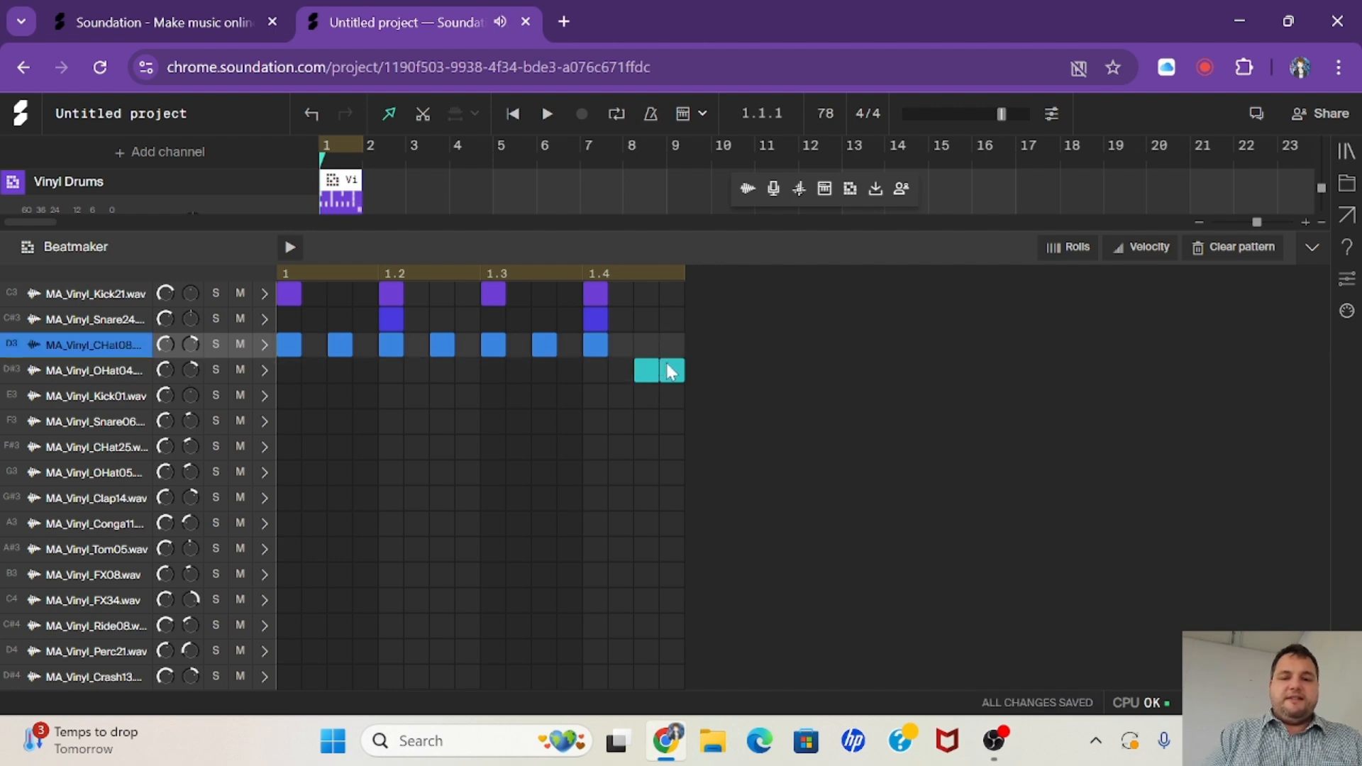
{"action": "left_click", "coordinate": [666, 363]}
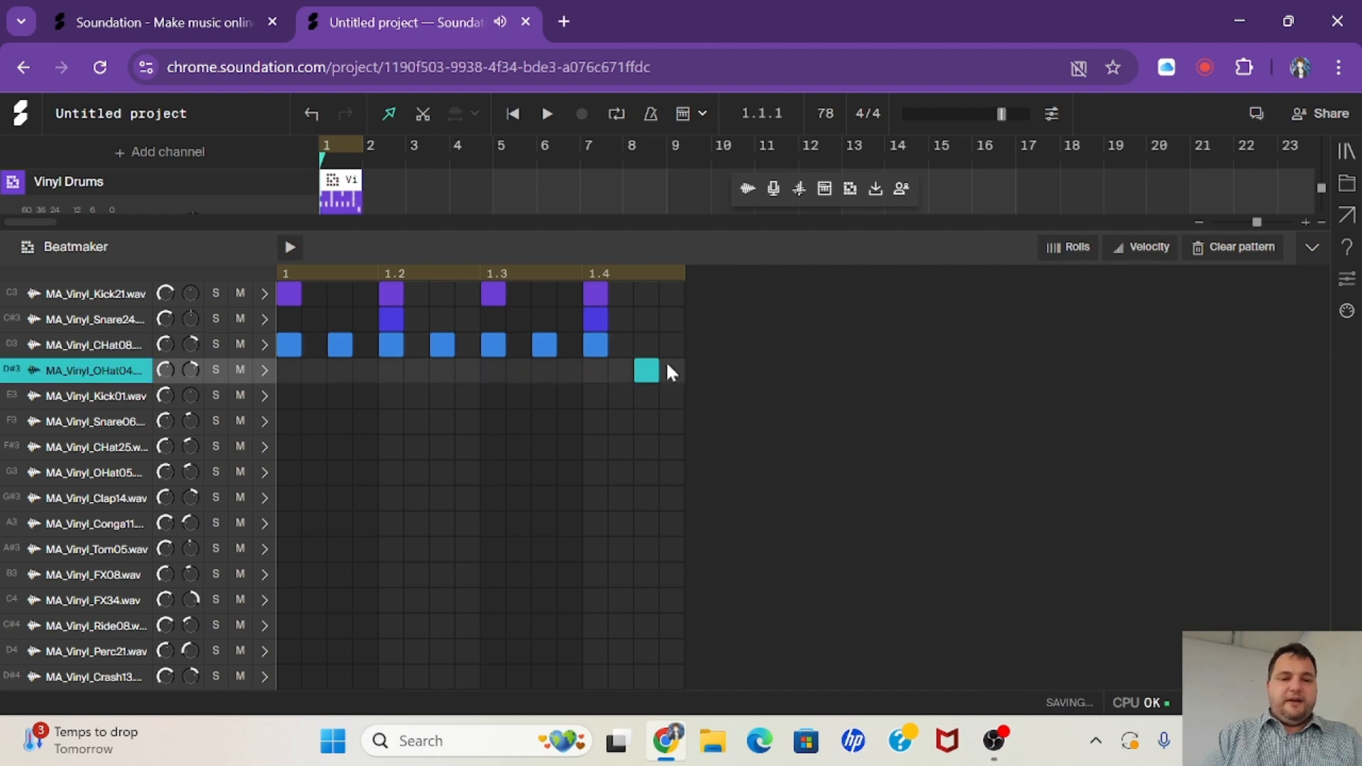
{"action": "left_click", "coordinate": [294, 395]}
{"action": "left_click", "coordinate": [390, 397]}
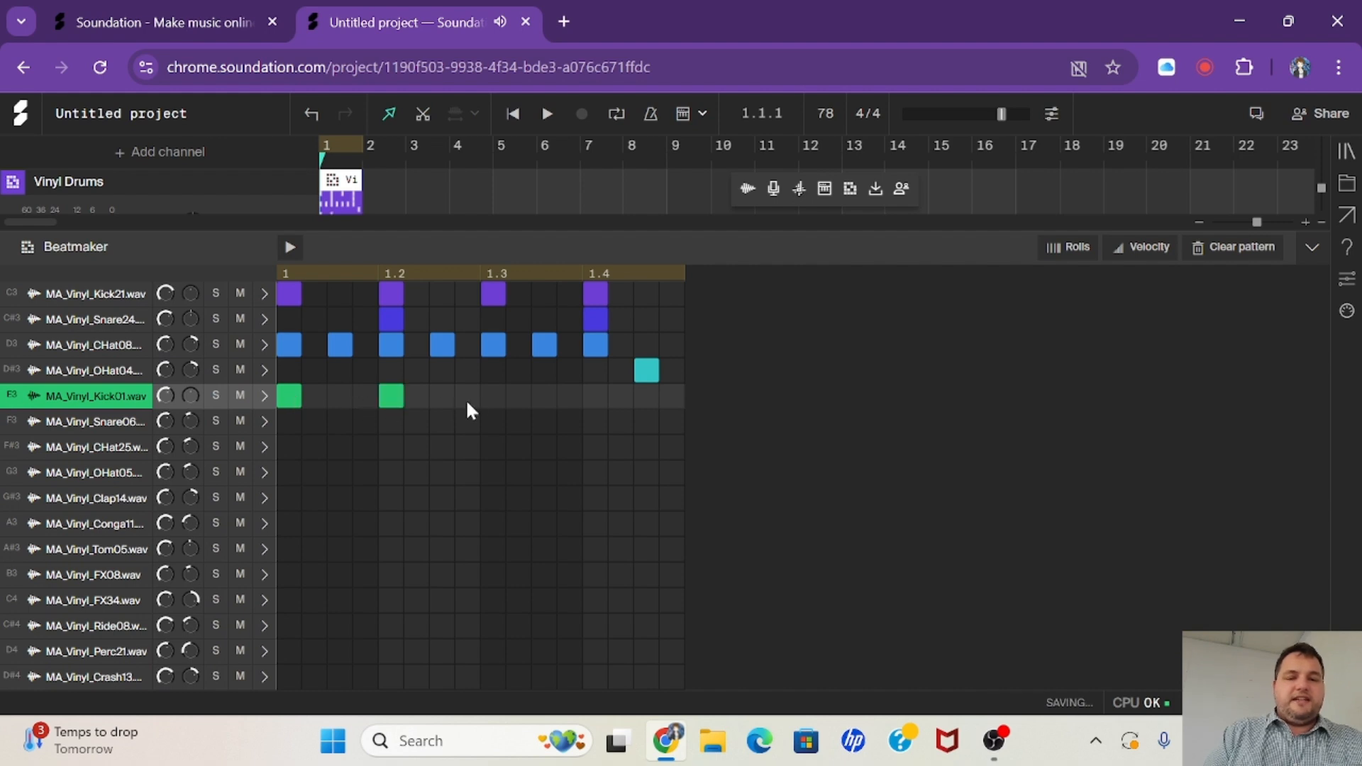
{"action": "left_click", "coordinate": [493, 398]}
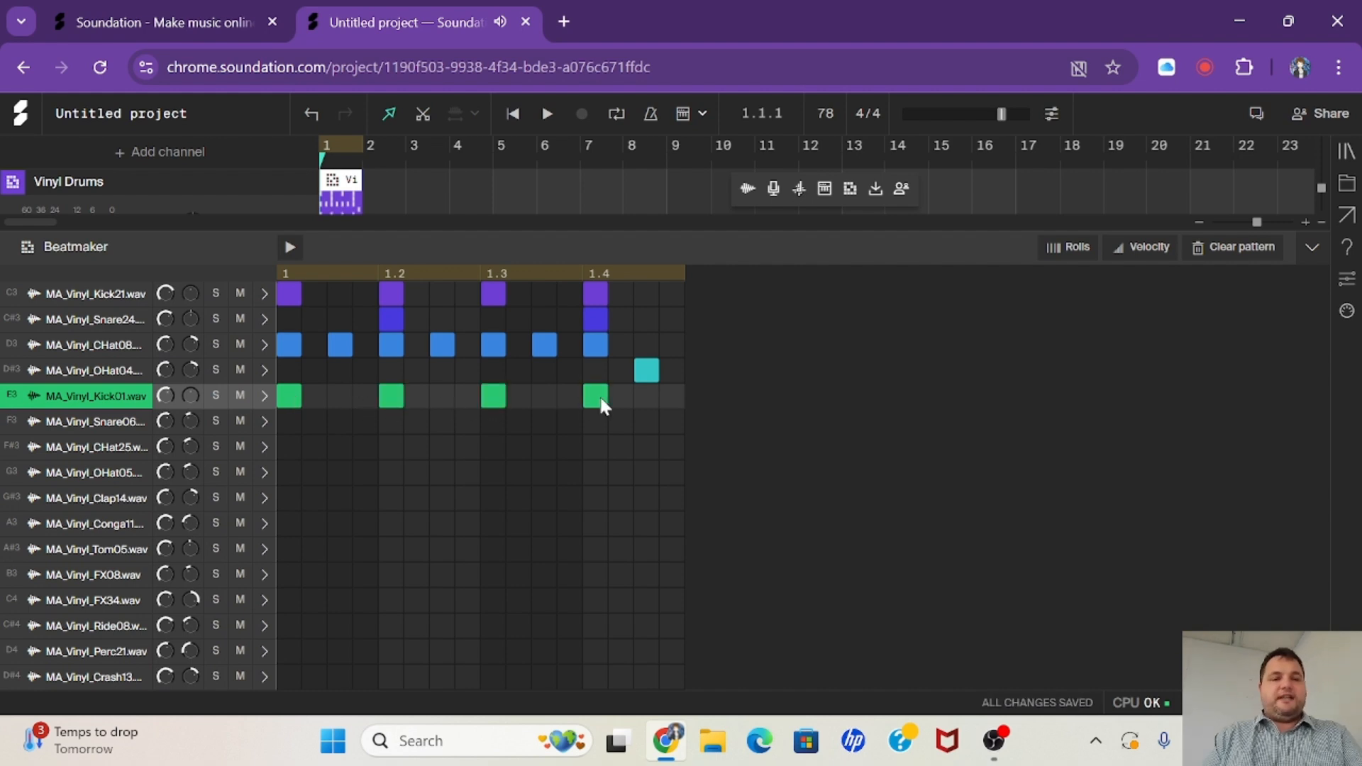
{"action": "left_click", "coordinate": [389, 423]}
{"action": "left_click", "coordinate": [389, 423]}
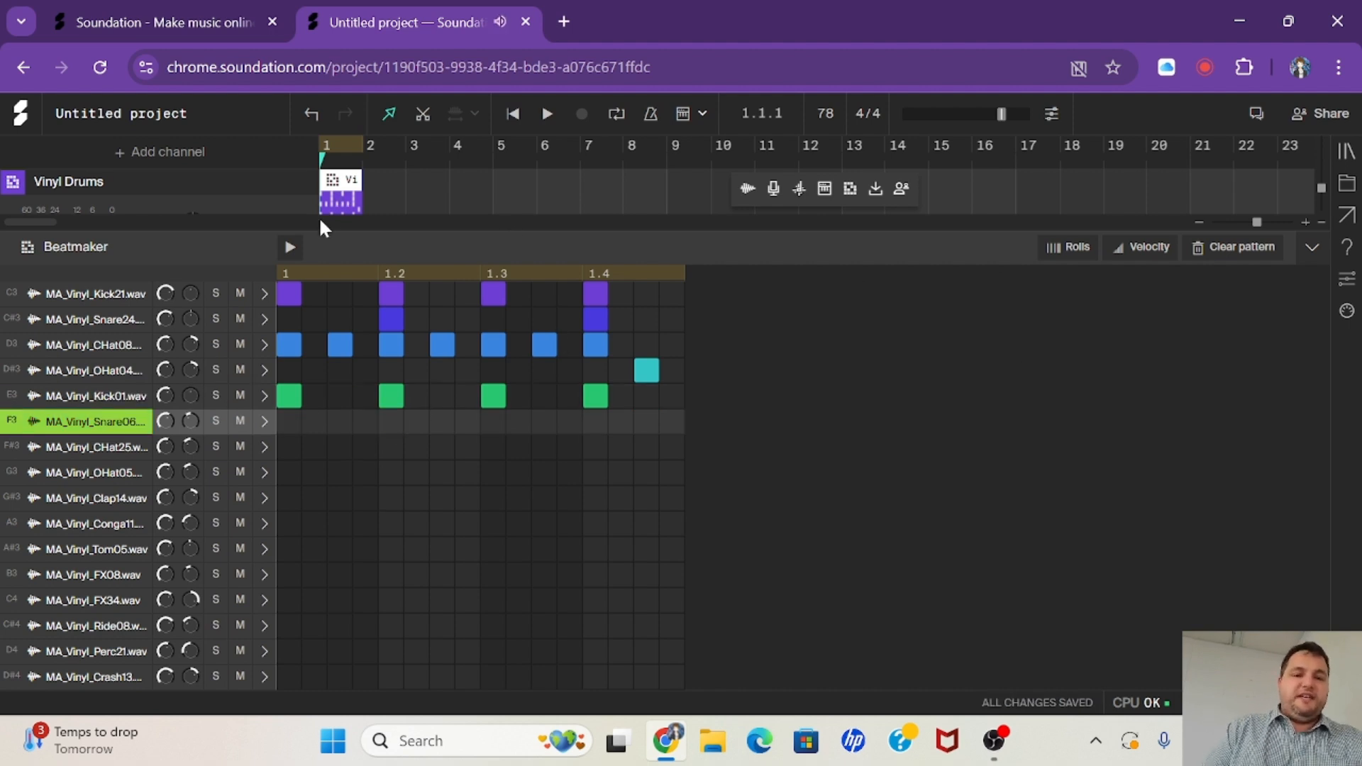
Play the pattern in a loop to check it, stop it, and set the project tempo to 80 BPM
{"action": "left_click", "coordinate": [289, 247]}
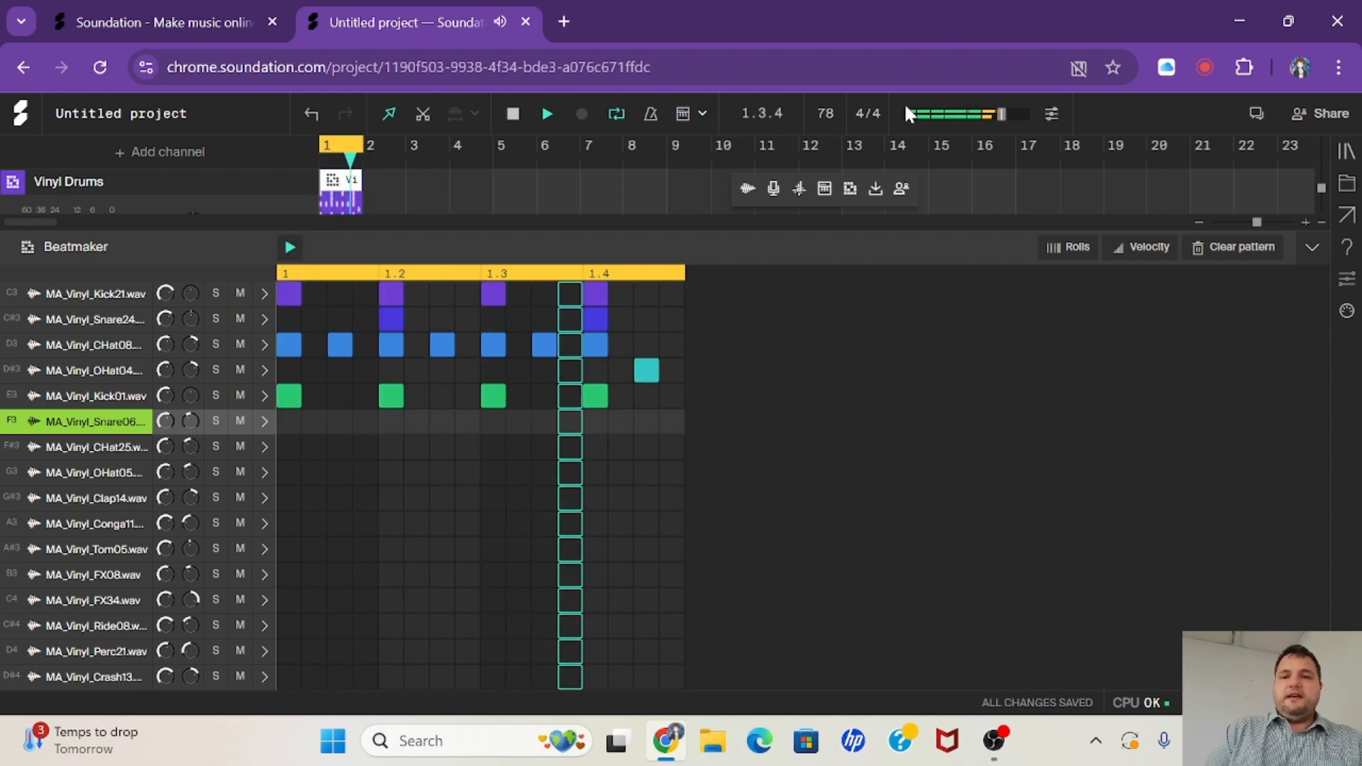
{"action": "key", "text": "space"}
{"action": "left_click", "coordinate": [825, 114]}
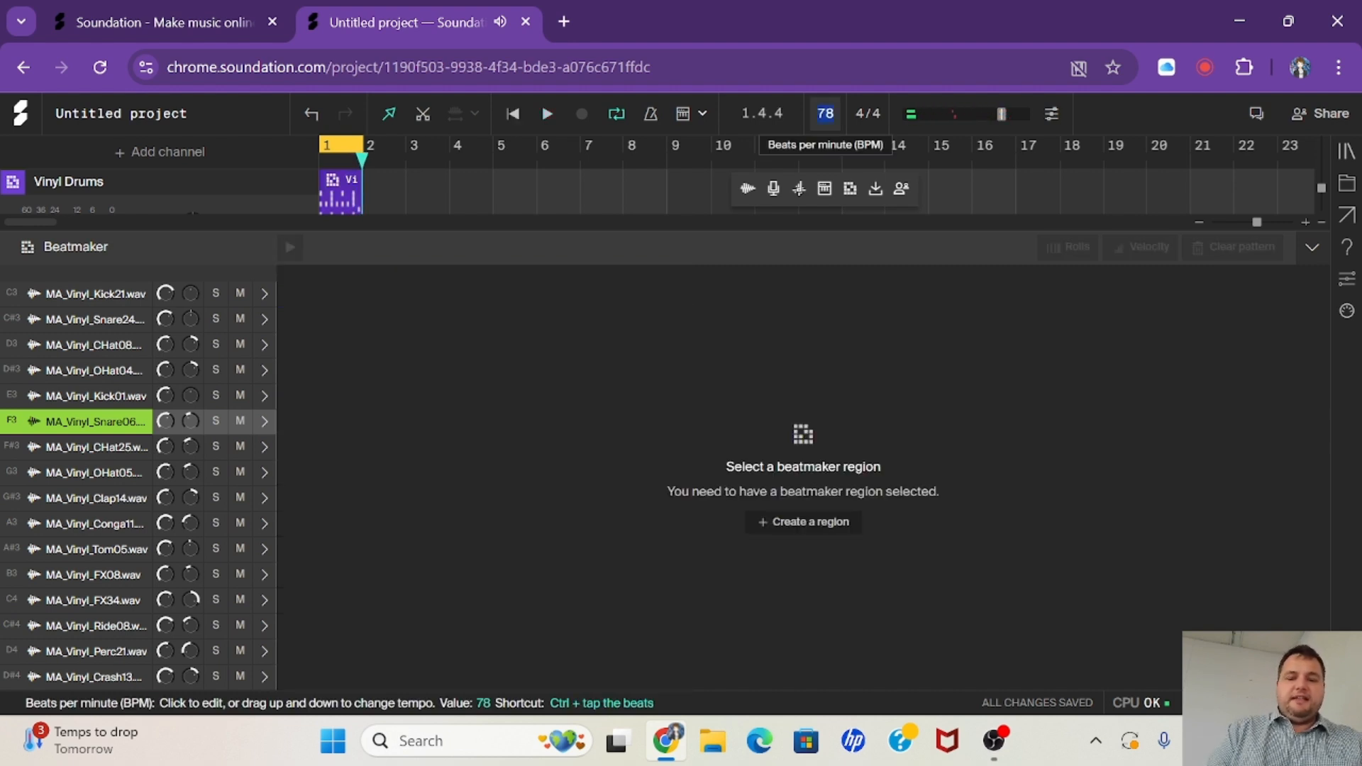
{"action": "type", "text": "80"}
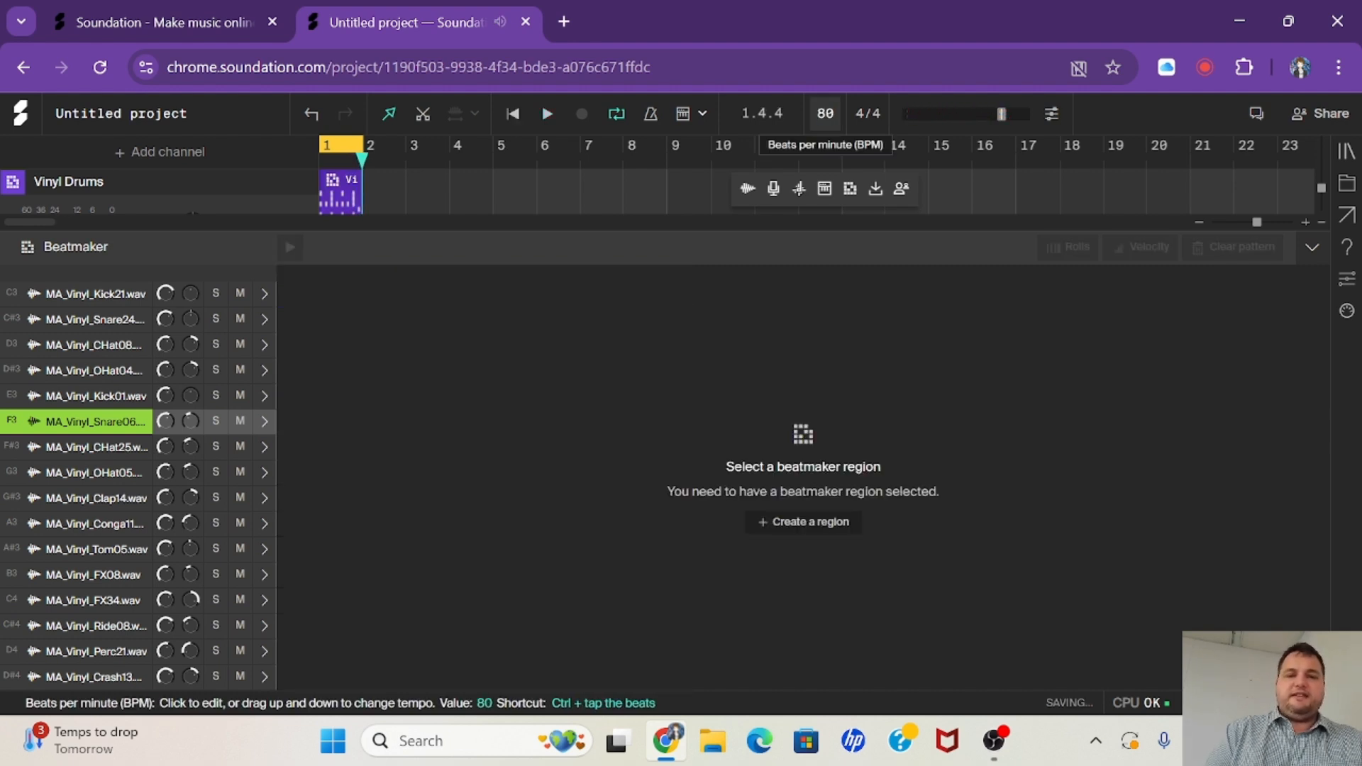
{"action": "key", "text": "Return"}
In the Vinyl Drums region, add Kick21 hits on steps 7, 12 and 15 and remove the Snare24 hit on beat 2
{"action": "left_click", "coordinate": [323, 197]}
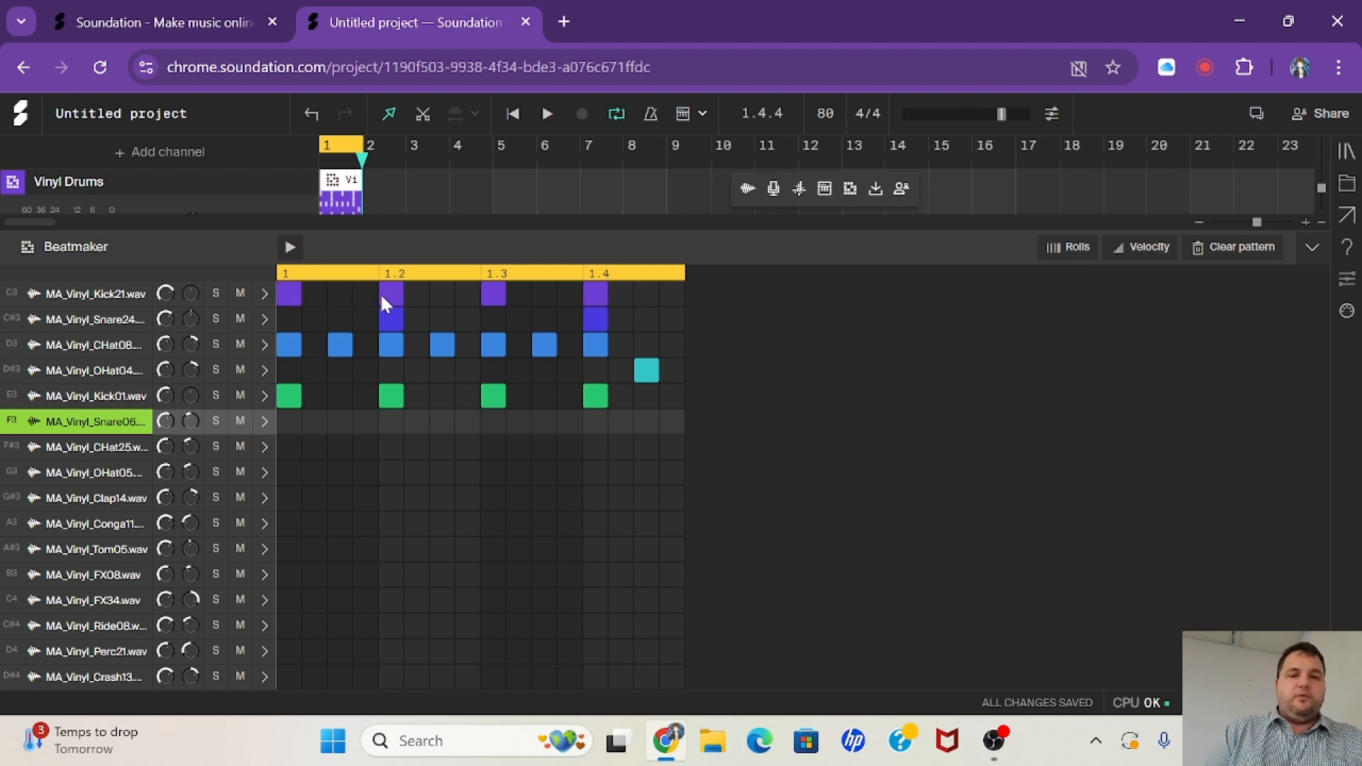
{"action": "left_click", "coordinate": [646, 294]}
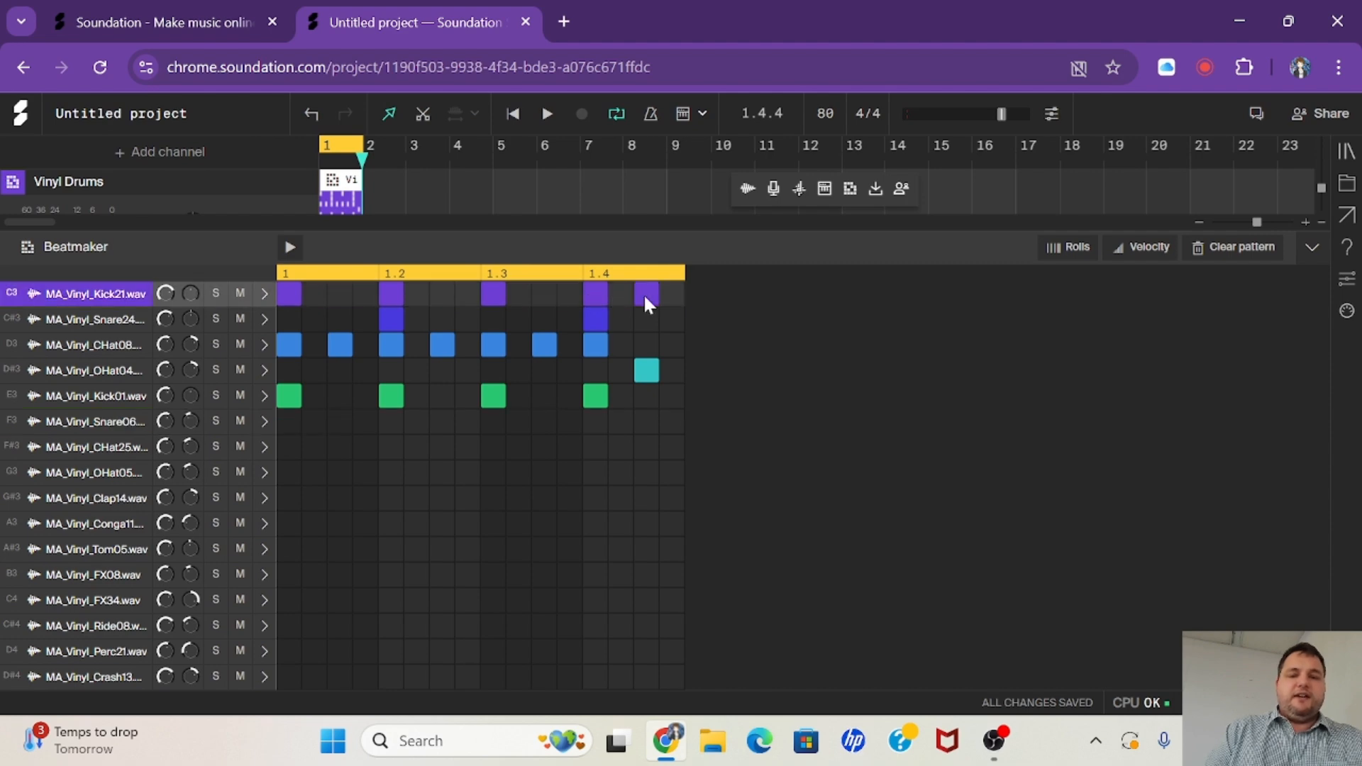
{"action": "left_click", "coordinate": [443, 294]}
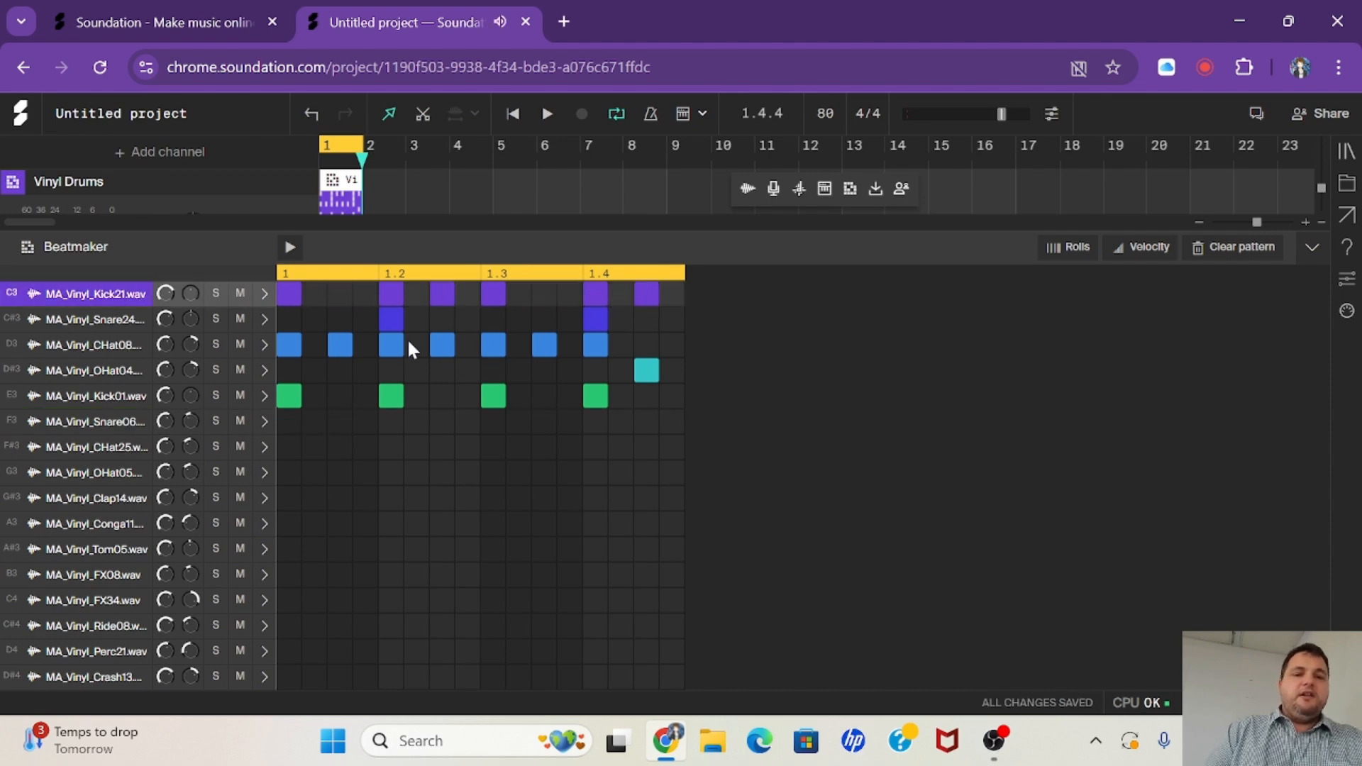
{"action": "left_click", "coordinate": [389, 316]}
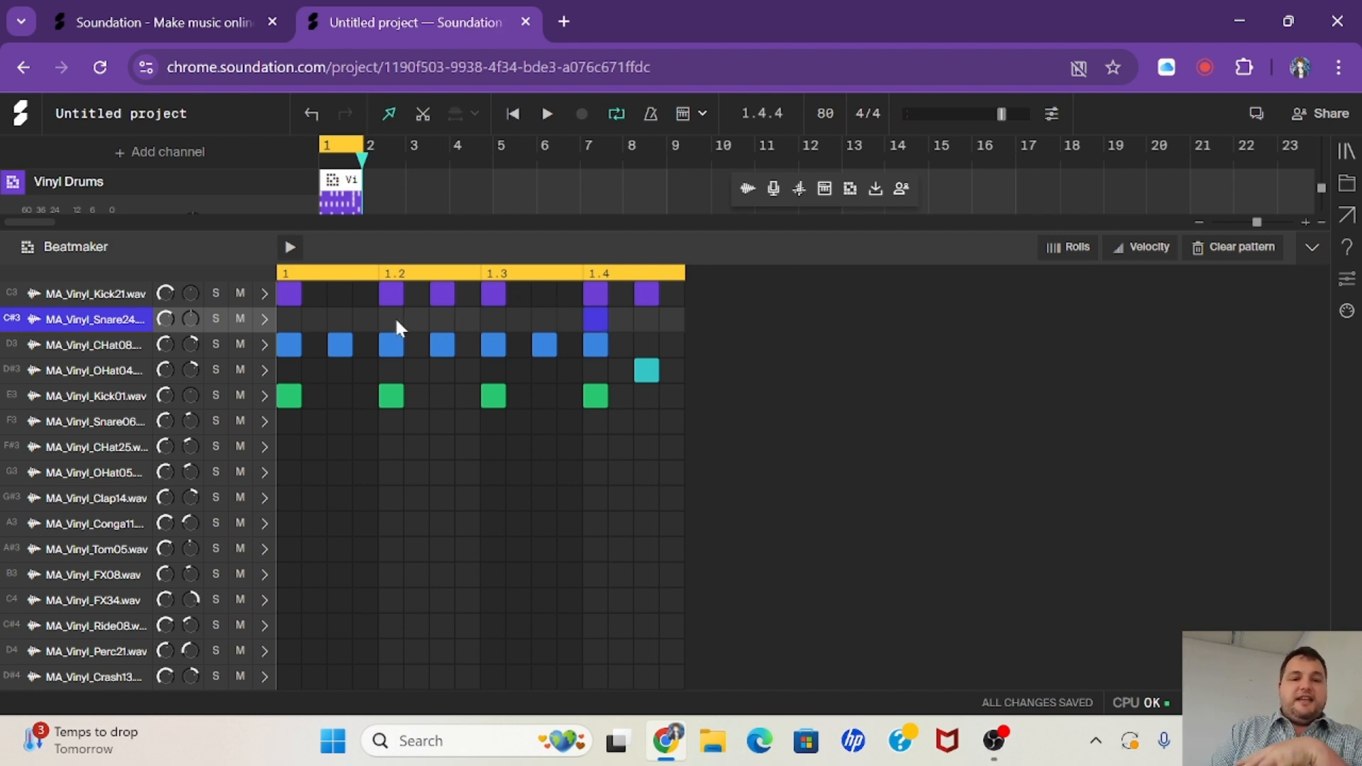
{"action": "left_click", "coordinate": [562, 295]}
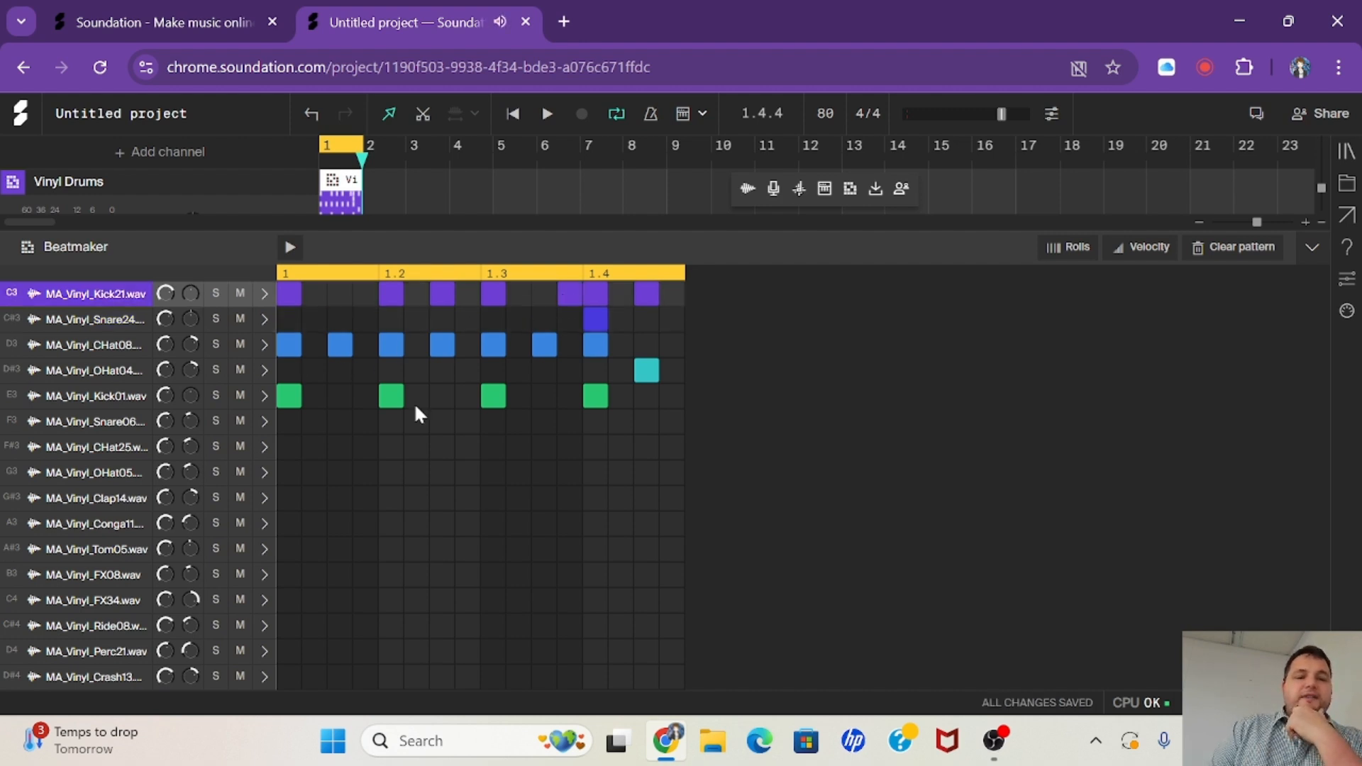
Play back the revised drum pattern and audition the Ride08 and FX08 samples
{"action": "left_click", "coordinate": [291, 248]}
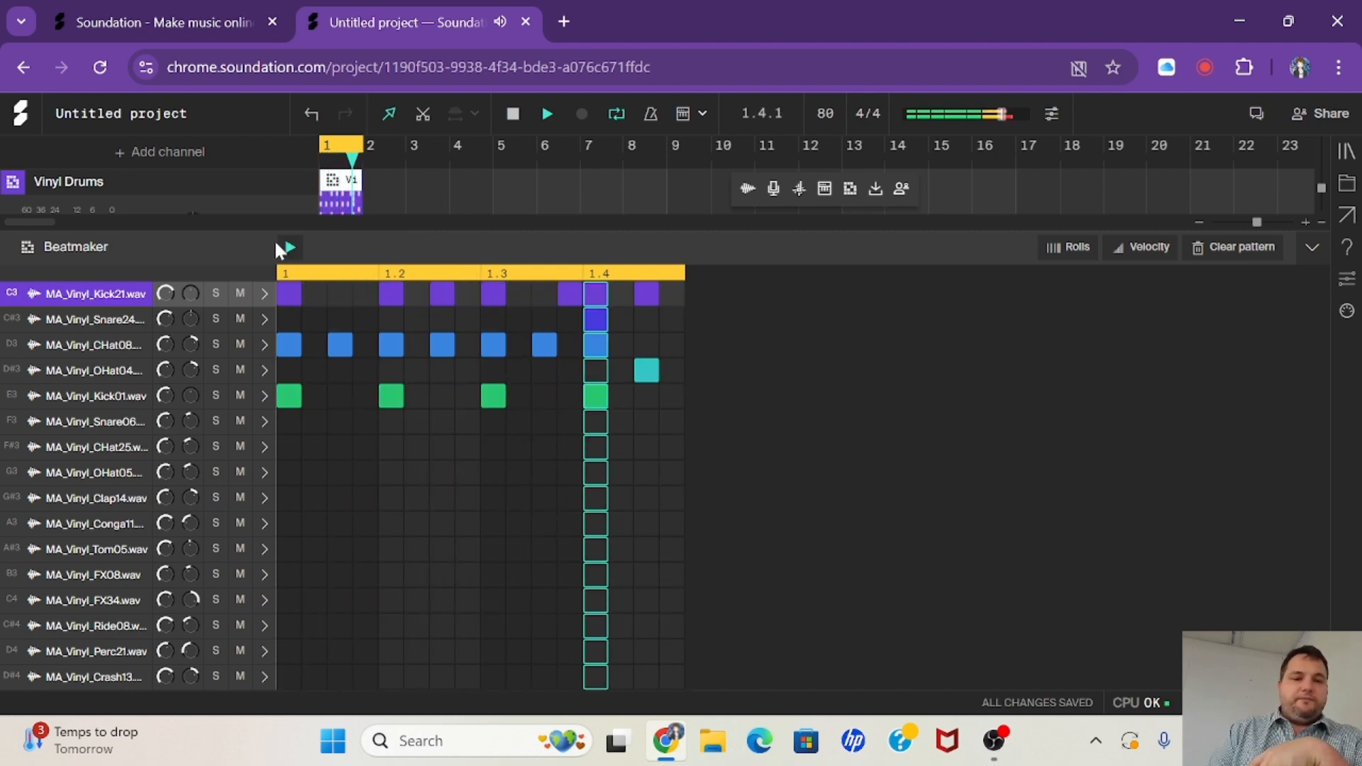
{"action": "left_click", "coordinate": [278, 245]}
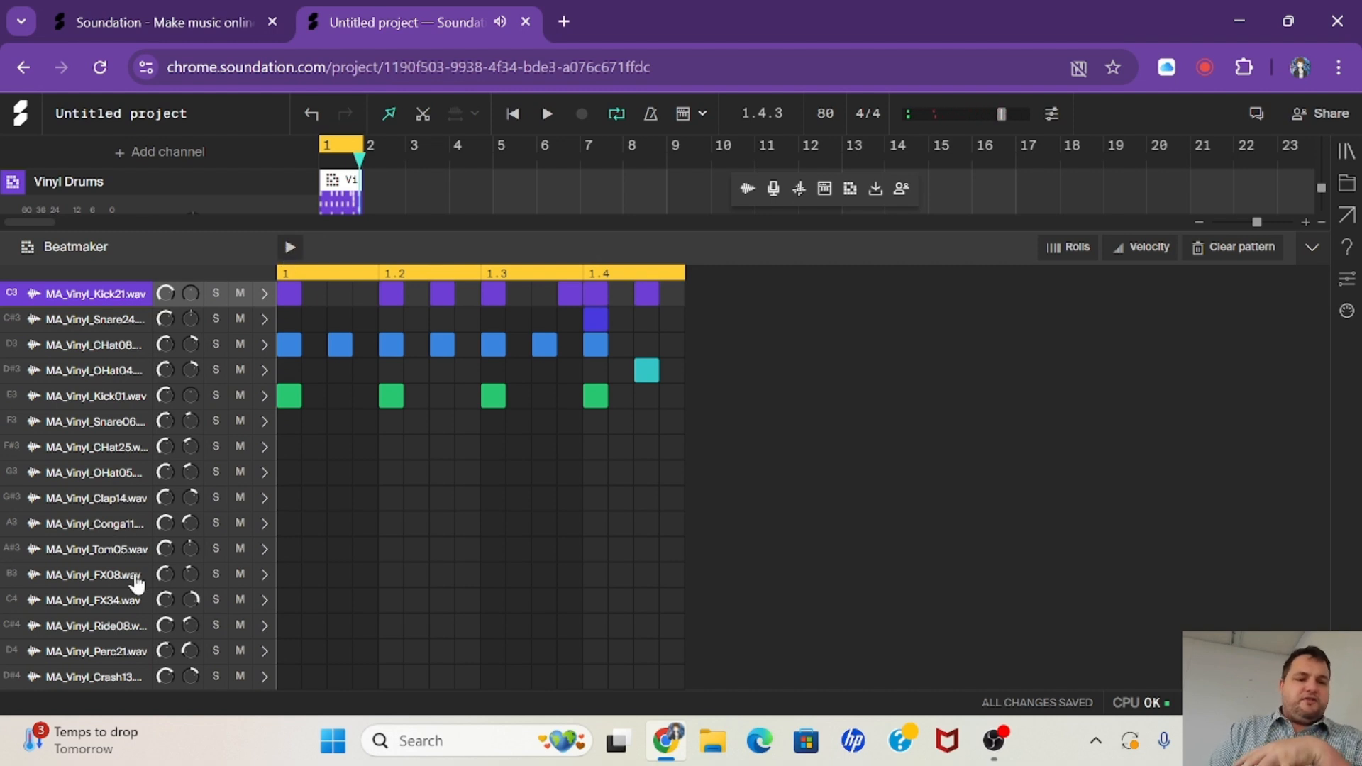
{"action": "left_click", "coordinate": [41, 630]}
{"action": "left_click", "coordinate": [35, 579]}
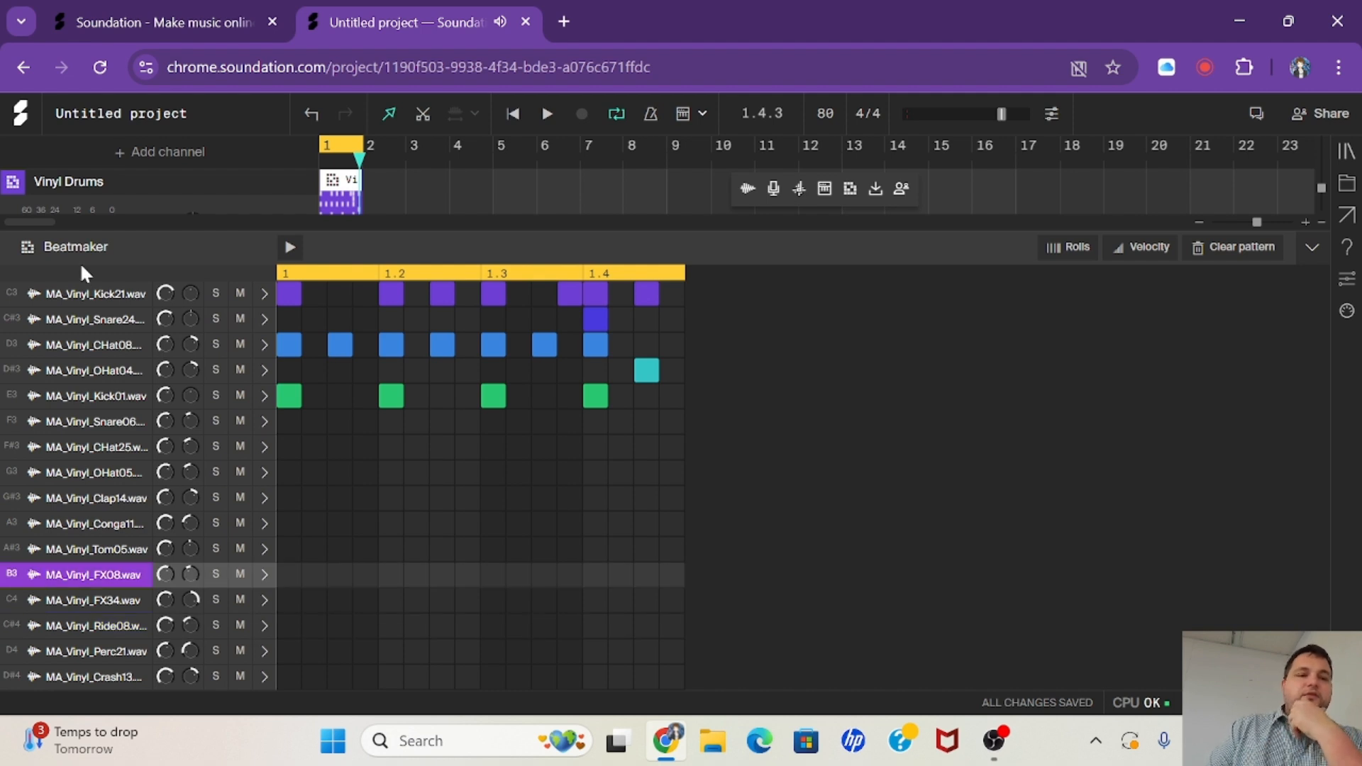
Close the pattern editor and extend the Vinyl Drums region and the loop range to the end of bar 4
{"action": "left_click", "coordinate": [1312, 254]}
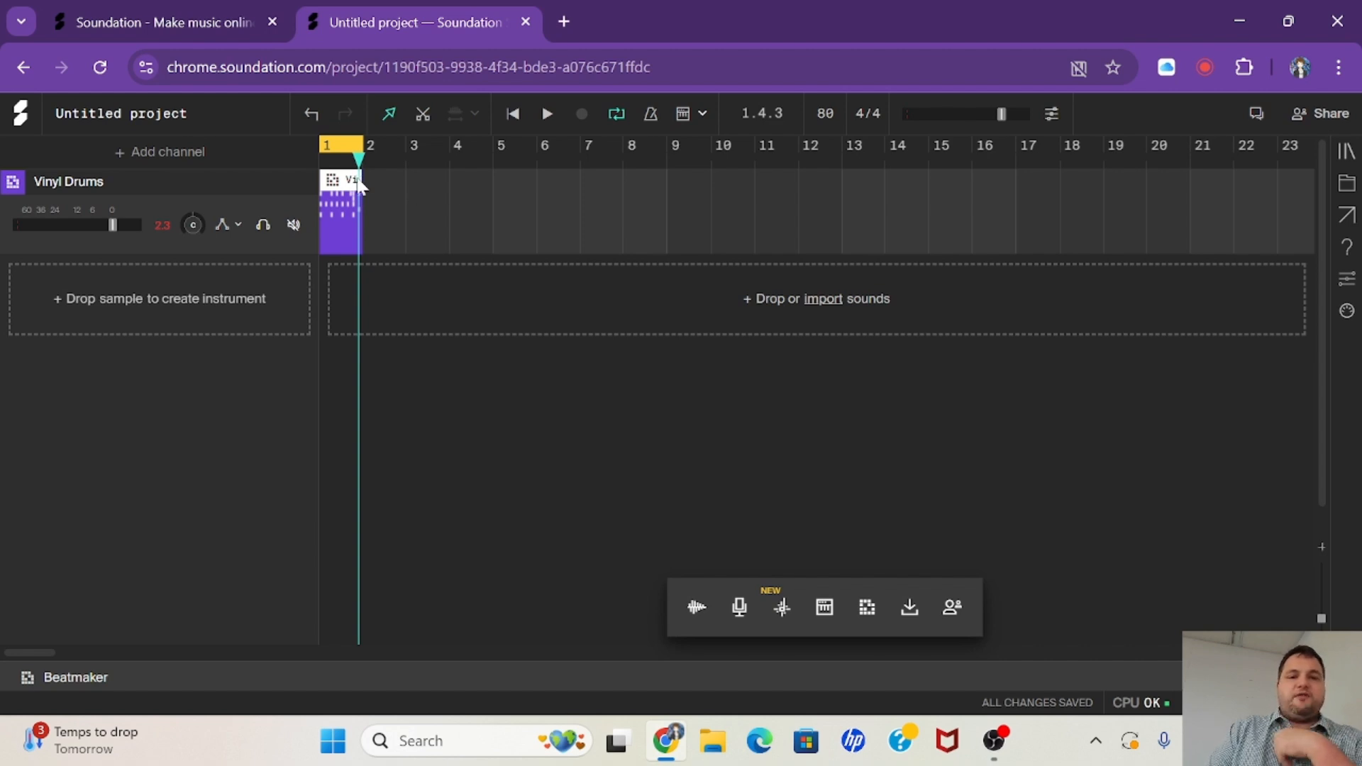
{"action": "left_click_drag", "start_coordinate": [369, 182], "coordinate": [494, 222]}
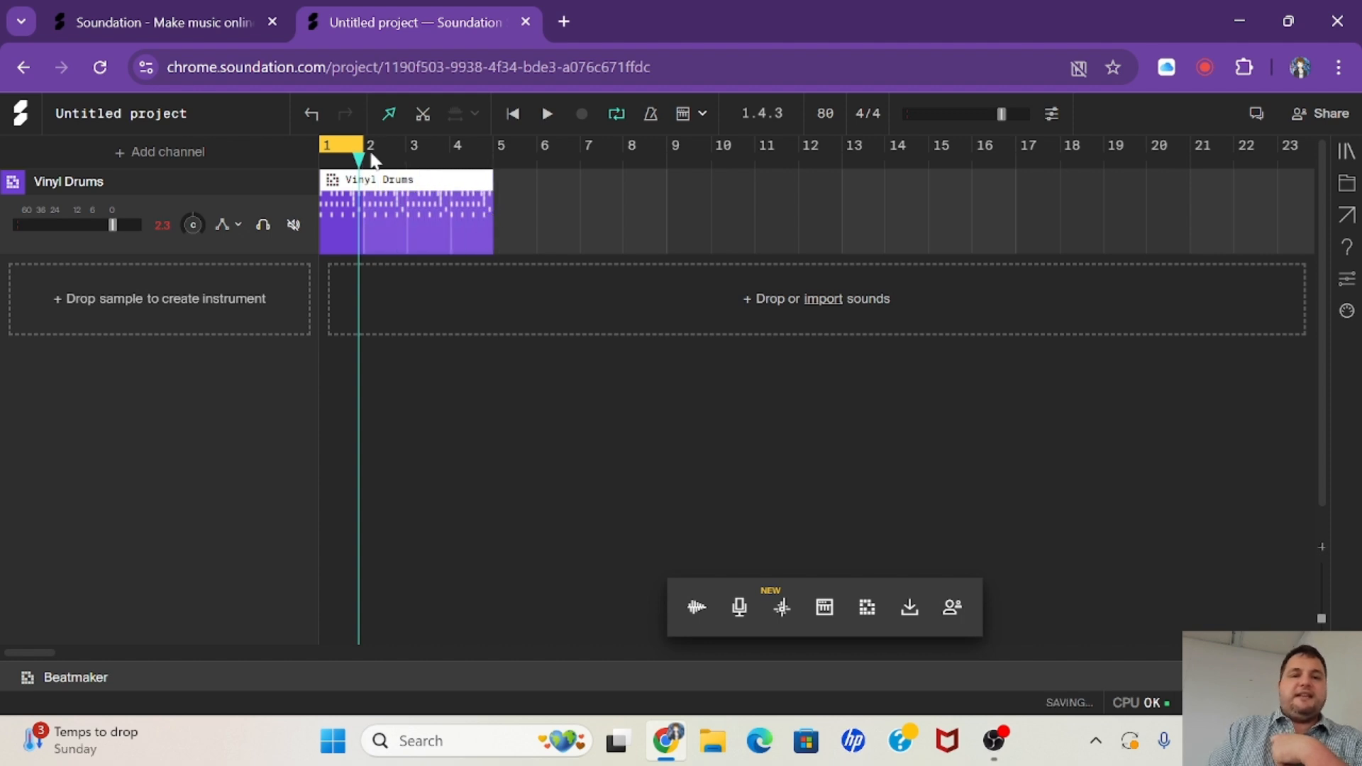
{"action": "left_click_drag", "start_coordinate": [366, 149], "coordinate": [498, 174]}
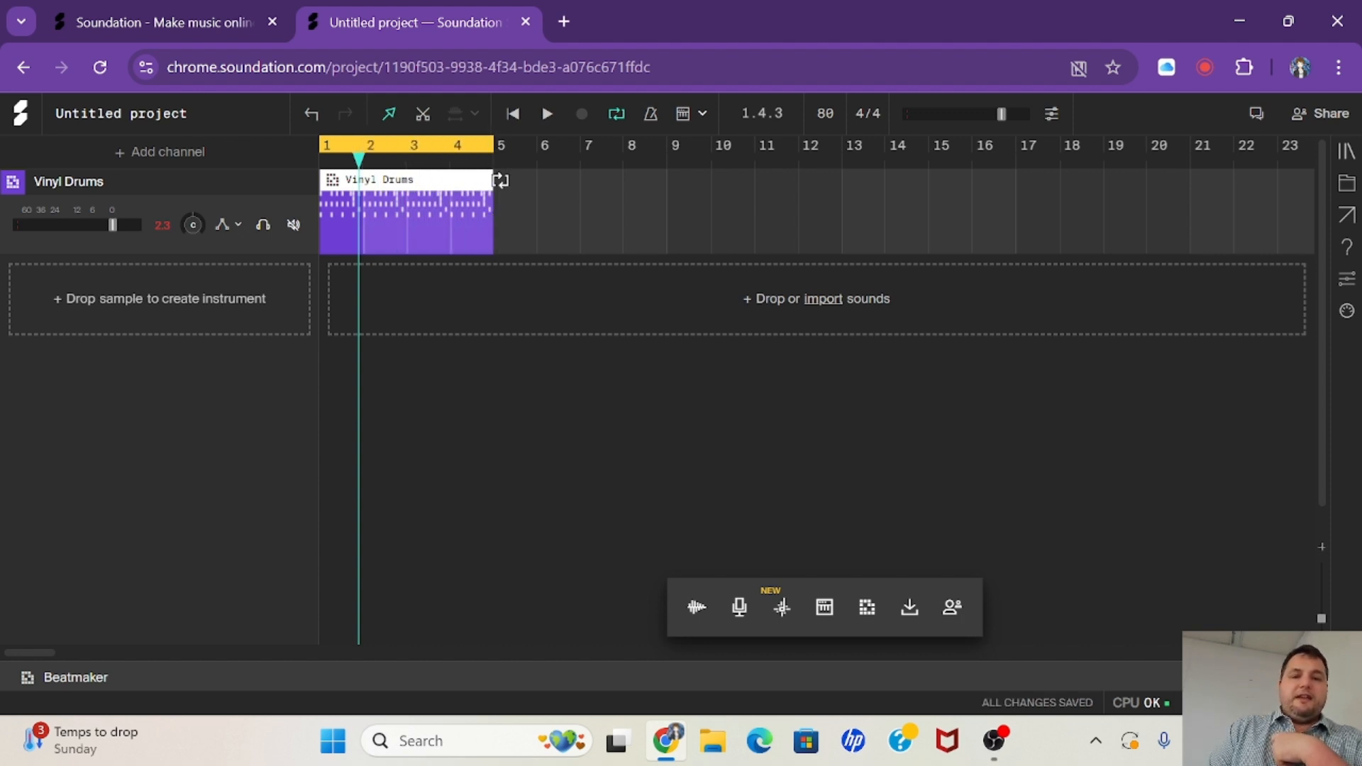
{"action": "key", "text": "Return"}
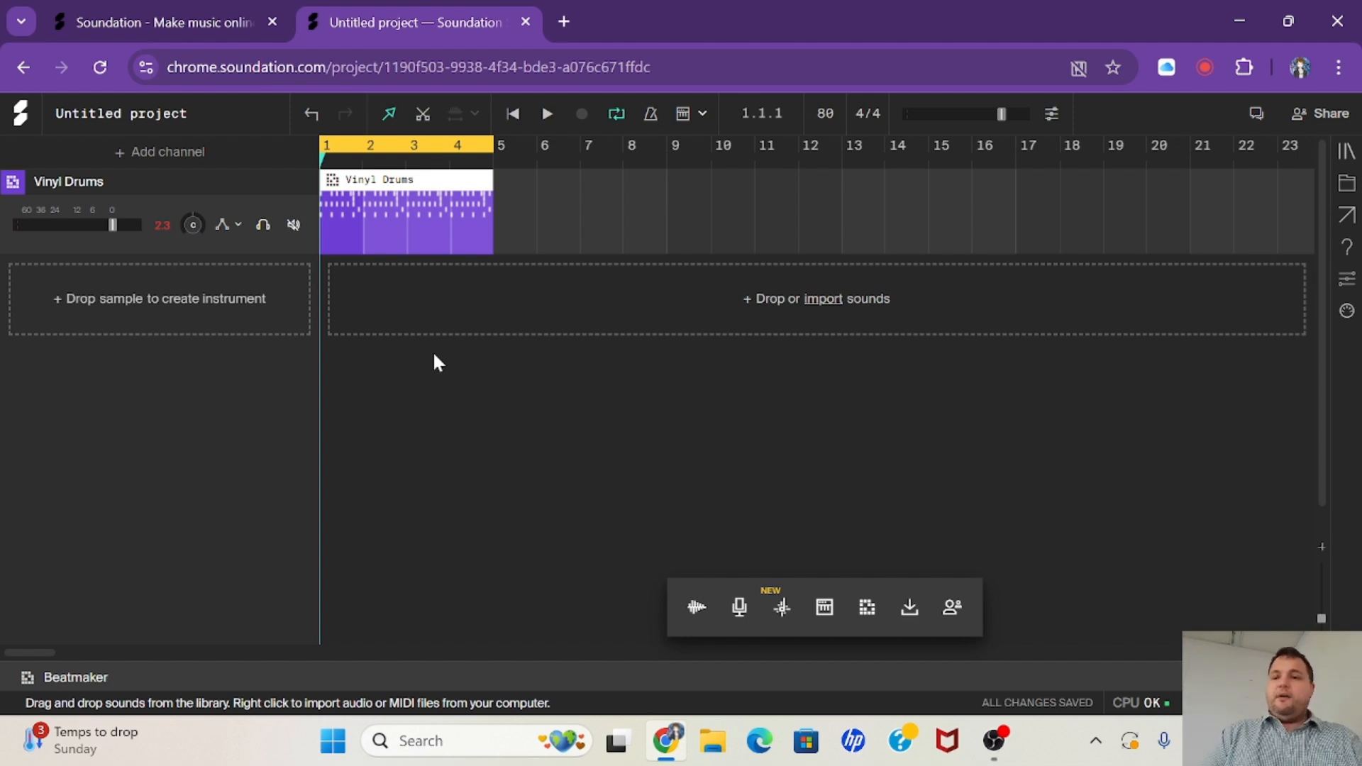
Add an instrument channel and open the MIDI melodies and chords category of the sound library
{"action": "left_click", "coordinate": [177, 157]}
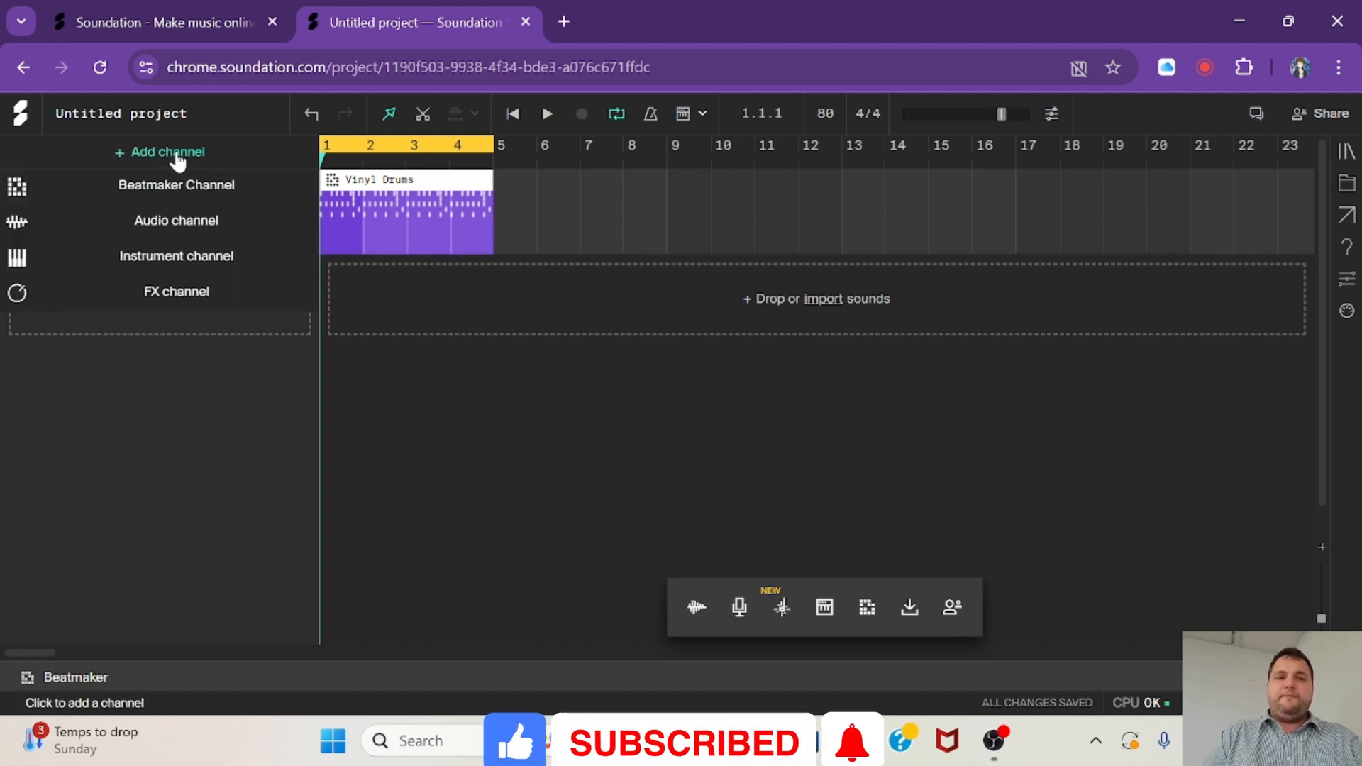
{"action": "left_click", "coordinate": [206, 257]}
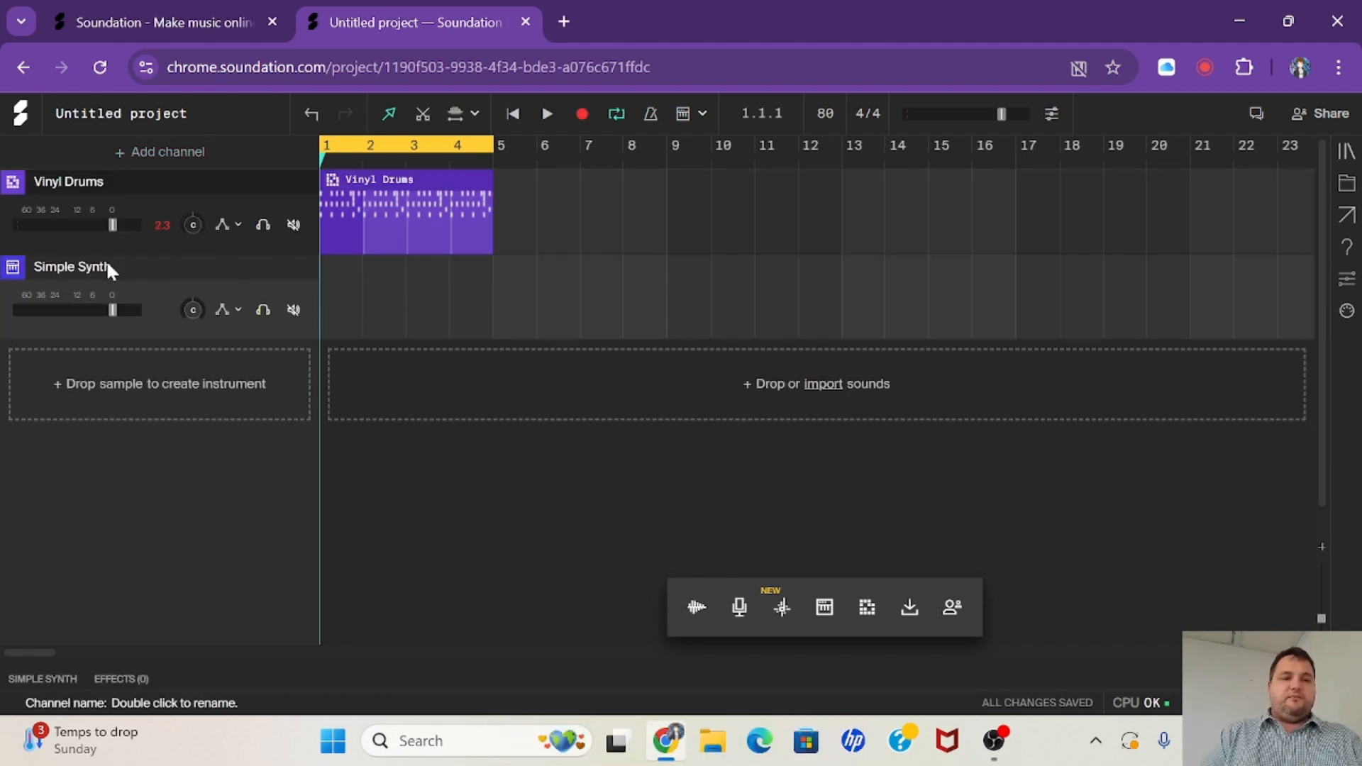
{"action": "left_click", "coordinate": [1348, 152]}
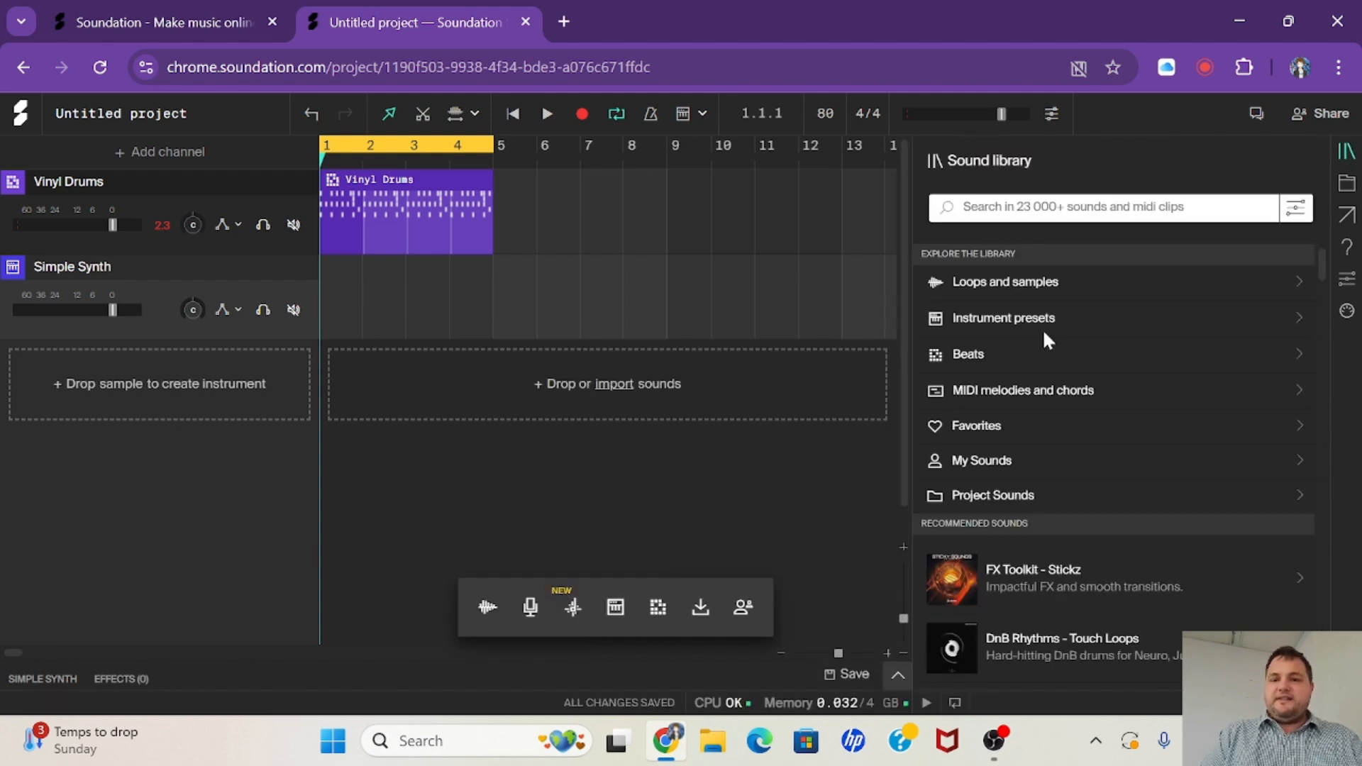
{"action": "left_click", "coordinate": [1033, 395]}
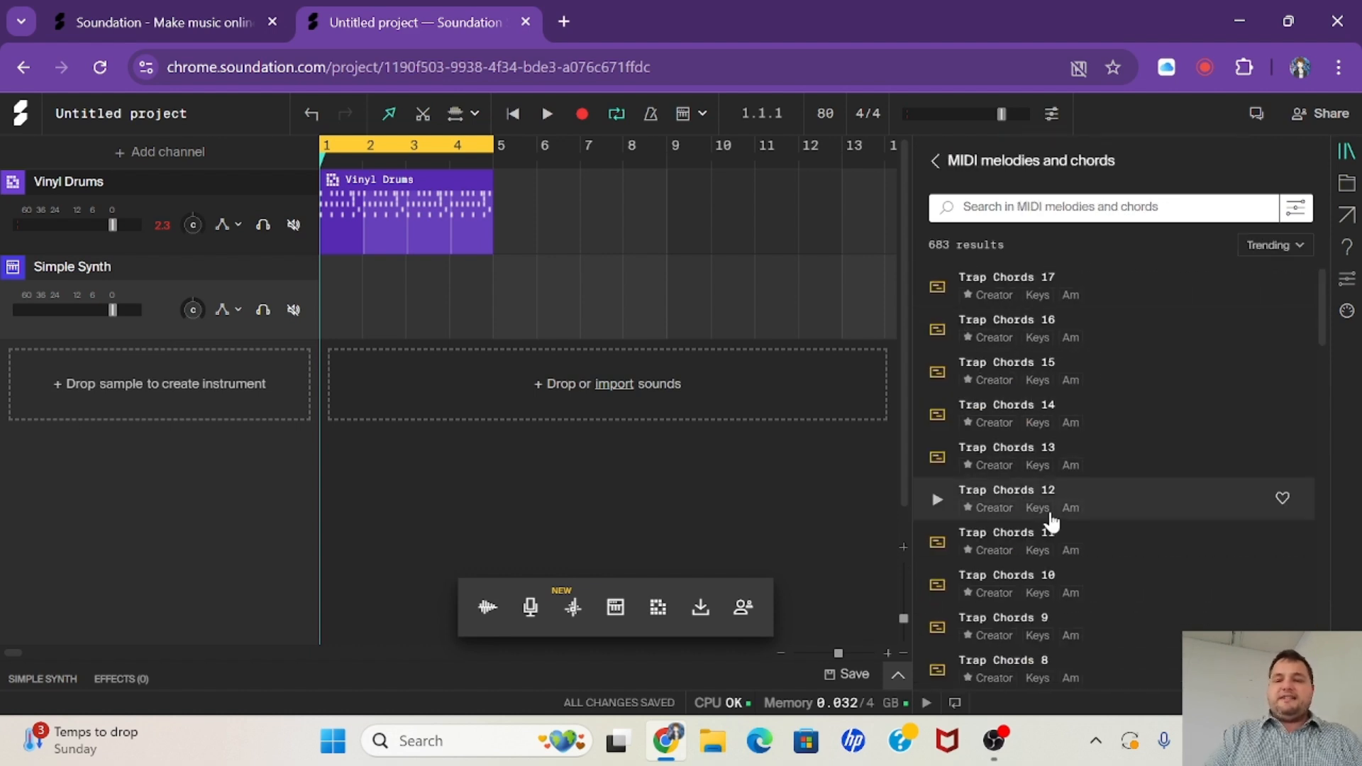
Preview Pop Chords 5 and Lo-Fi Chords 9, and place the Lo-Fi Chords 9 clip at bar 1 of the Simple Synth channel
{"action": "scroll", "coordinate": [1050, 523], "scroll_direction": "down", "scroll_amount": 4}
{"action": "scroll", "coordinate": [1050, 523], "scroll_direction": "down", "scroll_amount": 8}
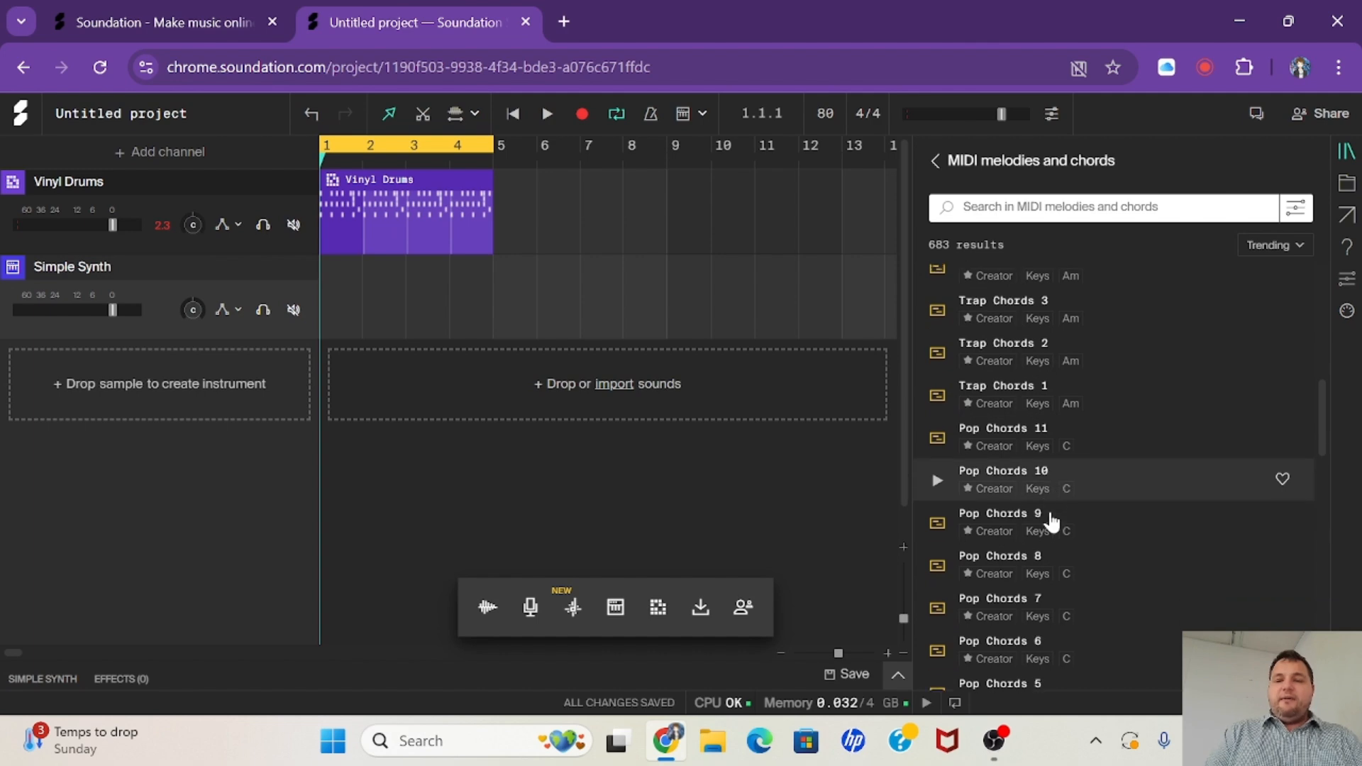
{"action": "left_click", "coordinate": [939, 497]}
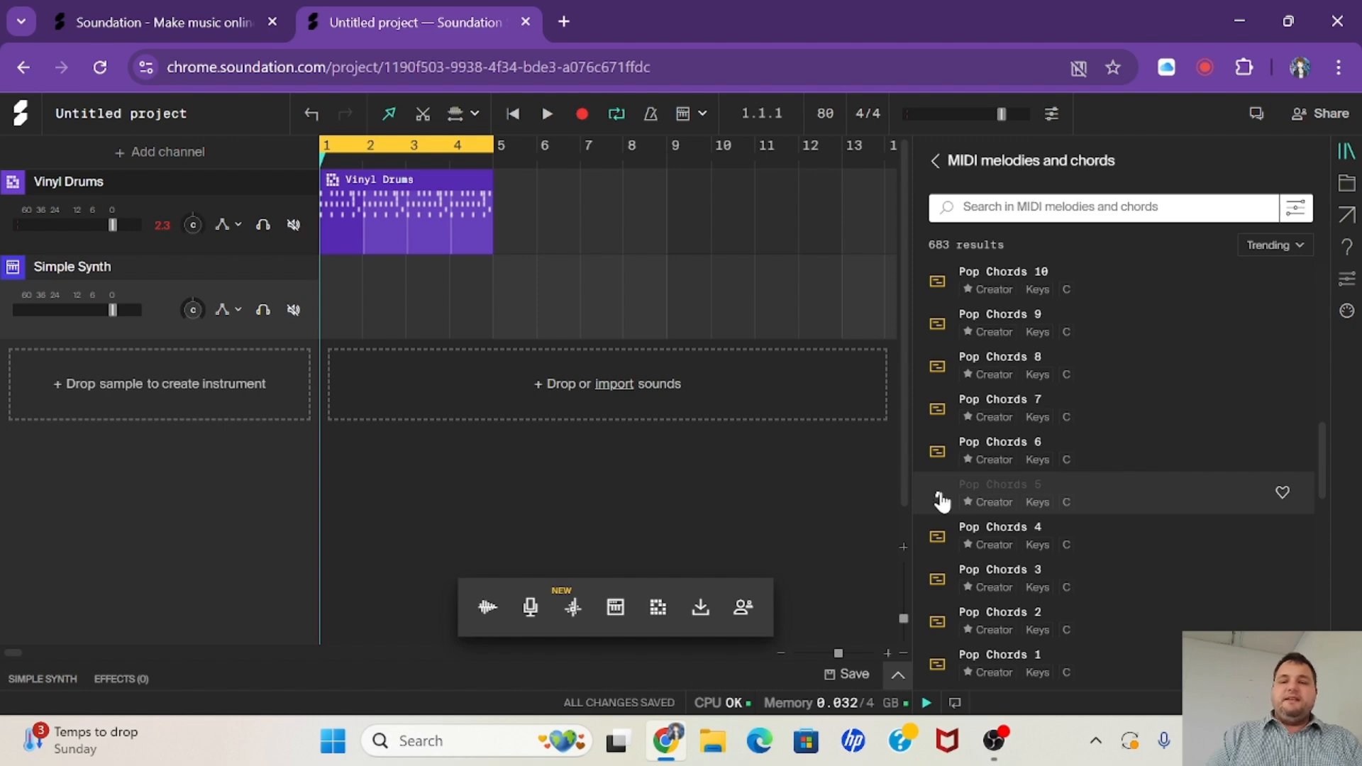
{"action": "left_click", "coordinate": [938, 451]}
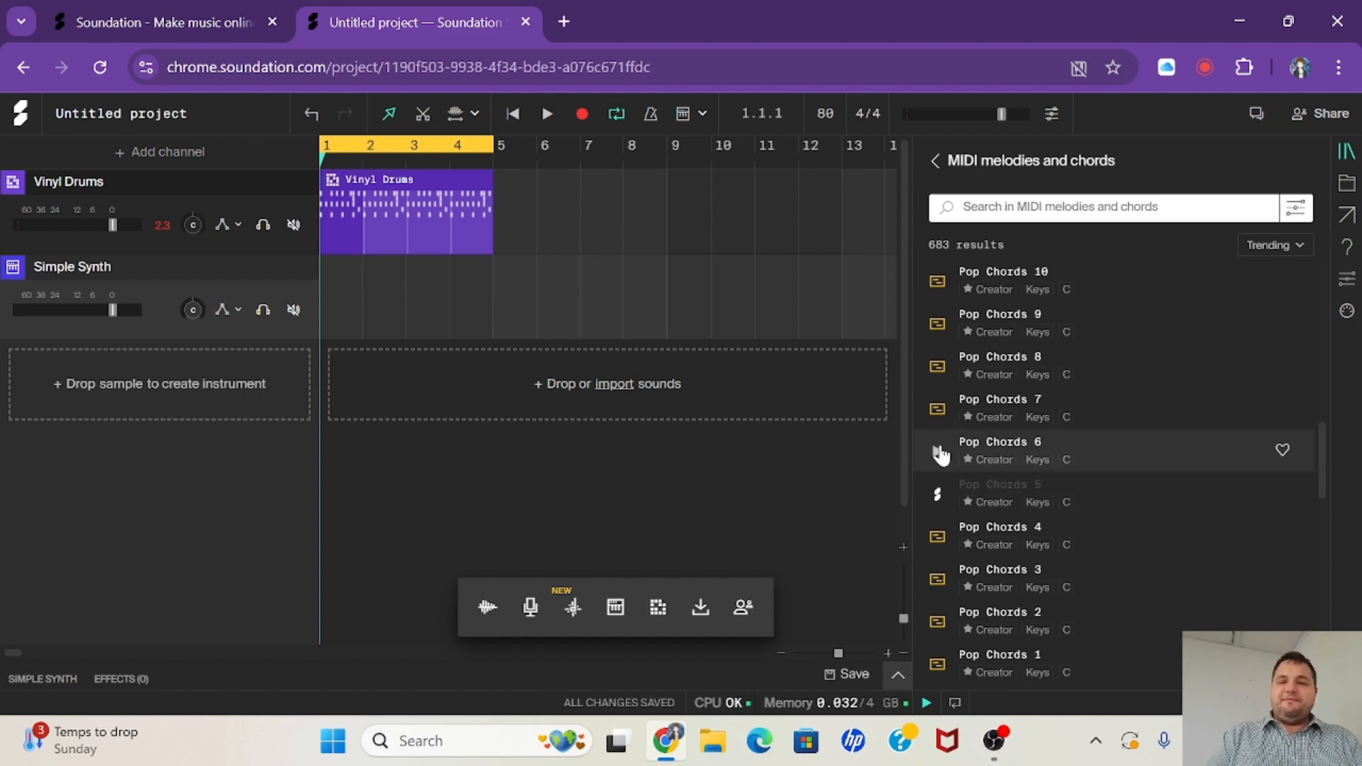
{"action": "scroll", "coordinate": [1047, 523], "scroll_direction": "down", "scroll_amount": 6}
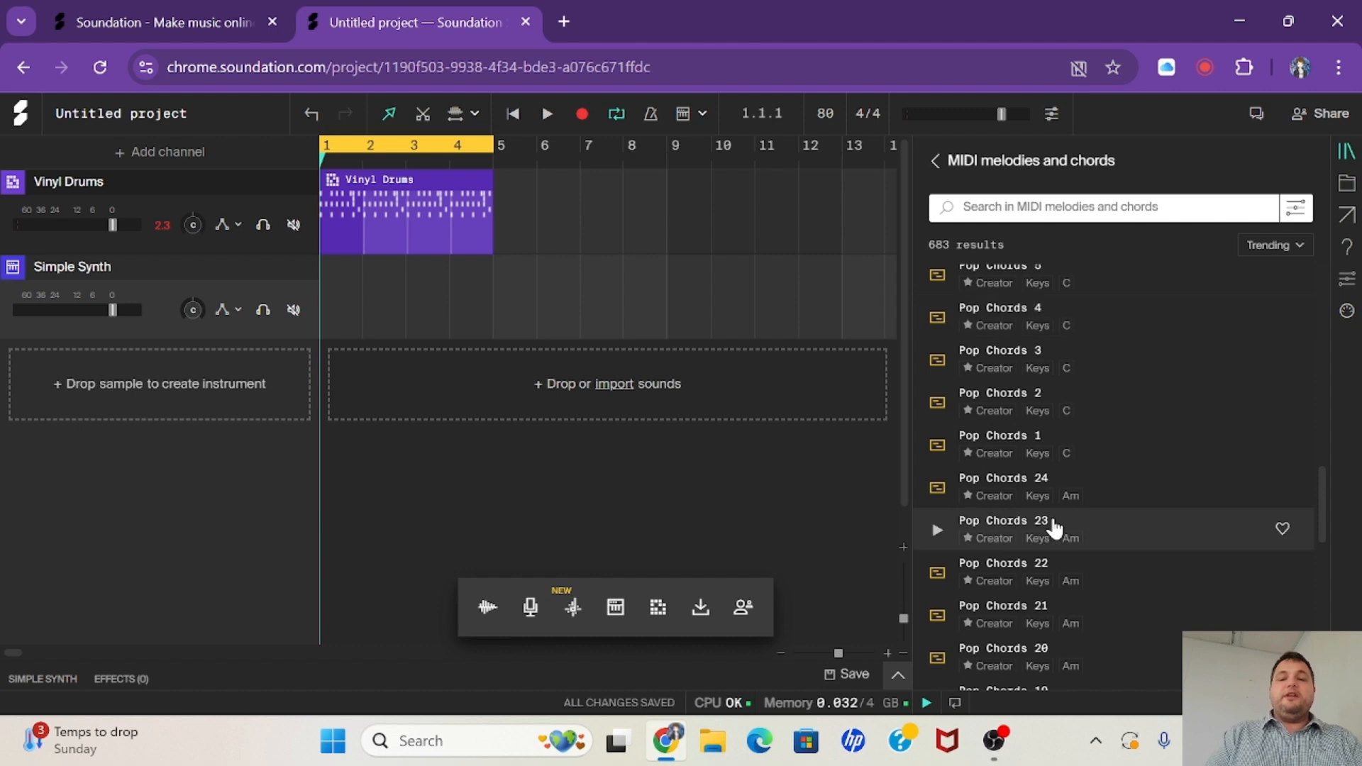
{"action": "scroll", "coordinate": [1021, 518], "scroll_direction": "down", "scroll_amount": 3}
{"action": "scroll", "coordinate": [1010, 518], "scroll_direction": "up", "scroll_amount": 2}
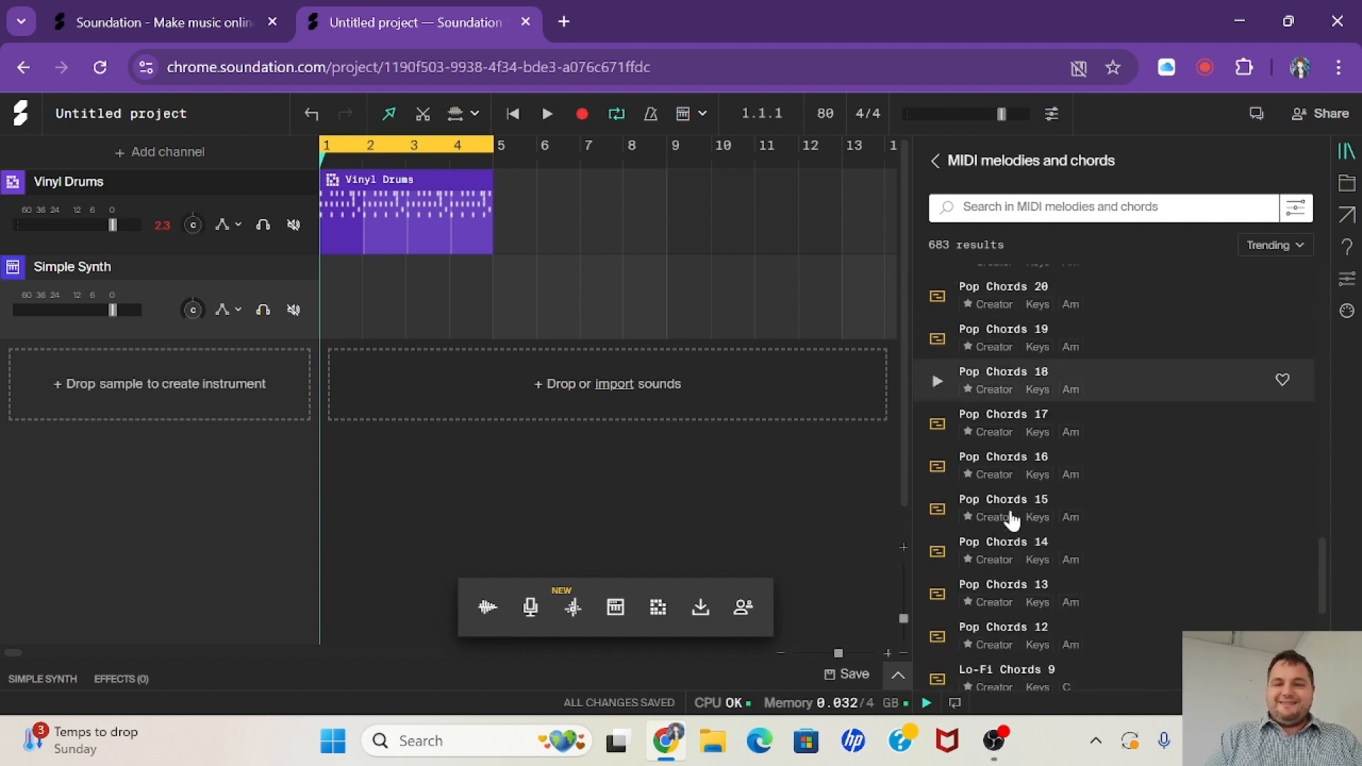
{"action": "scroll", "coordinate": [1009, 517], "scroll_direction": "down", "scroll_amount": 2}
{"action": "left_click", "coordinate": [937, 546]}
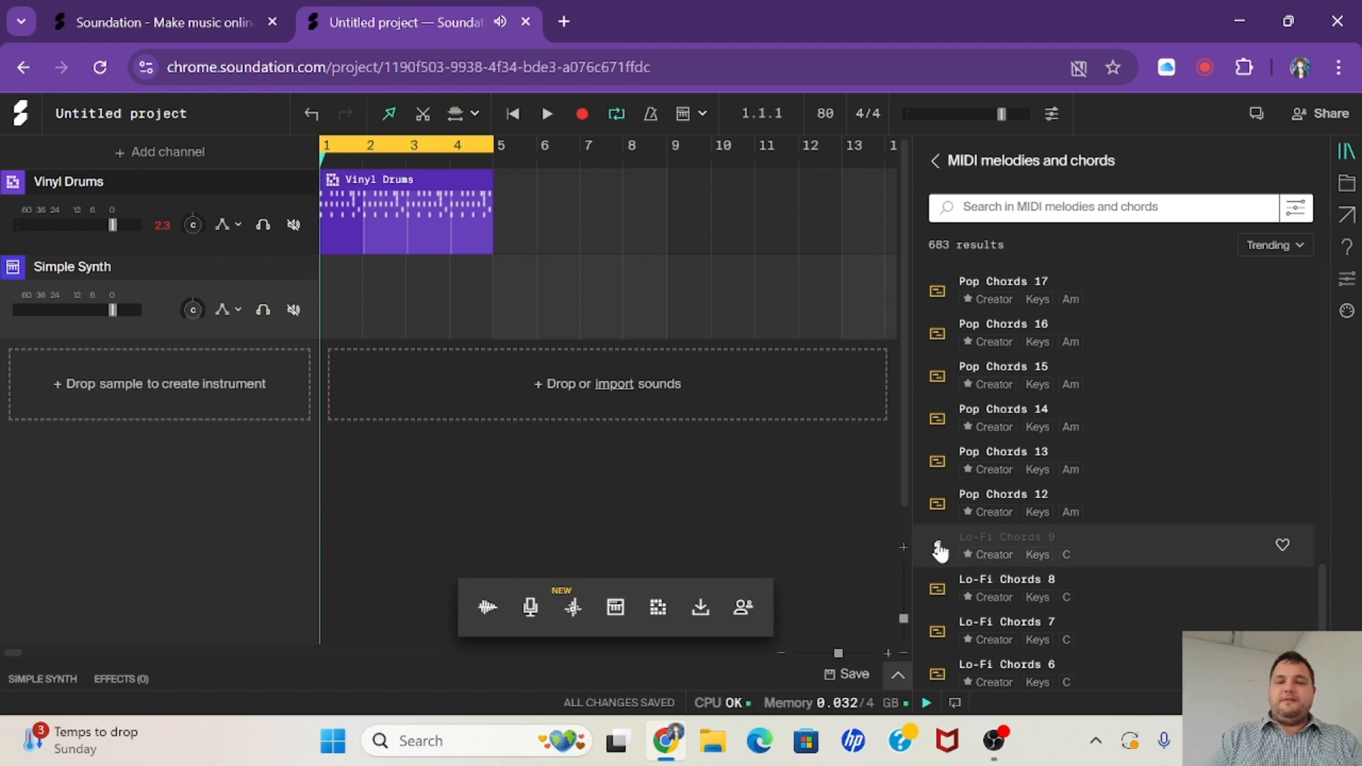
{"action": "left_click_drag", "start_coordinate": [1003, 550], "coordinate": [389, 313]}
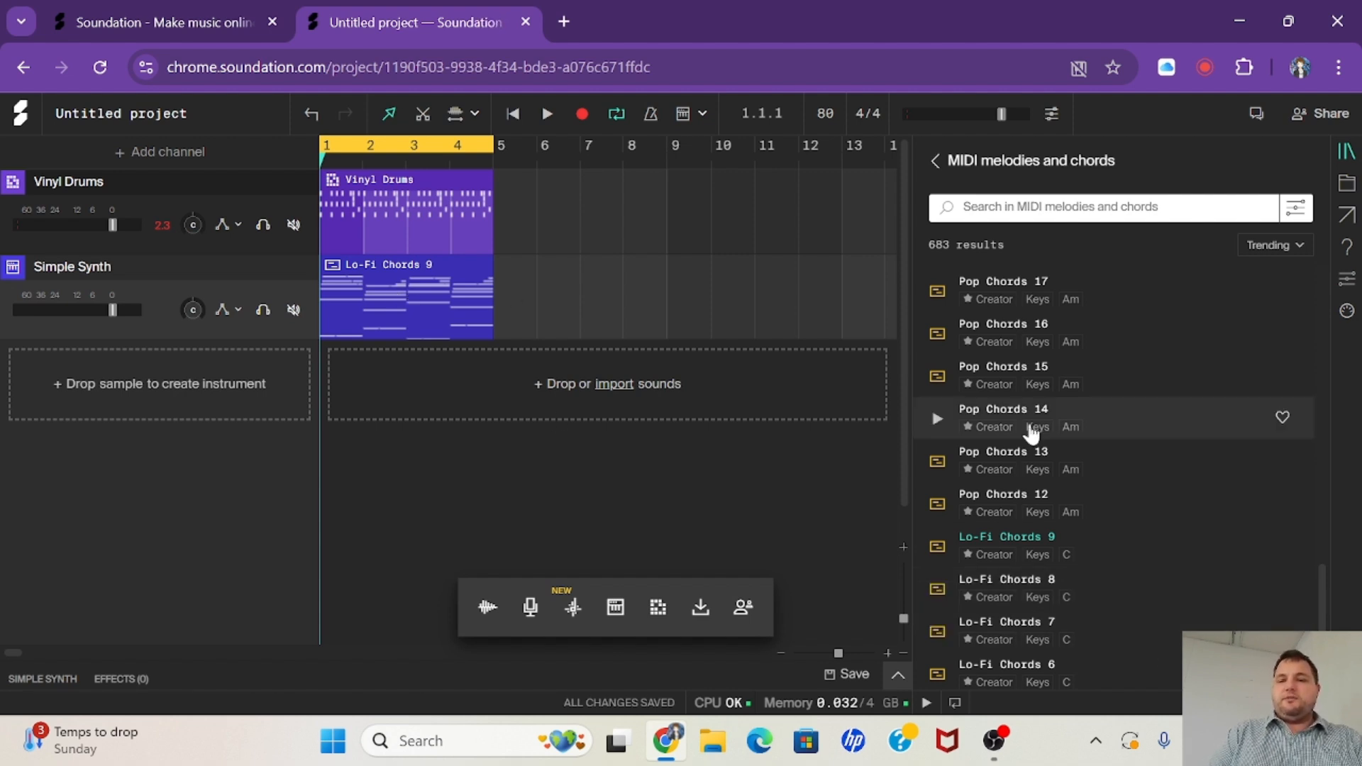
Examine up close the key labels of the Pop Chords and Lo-Fi Chords clips in the library list
{"action": "scroll", "coordinate": [1071, 562], "scroll_direction": "up", "scroll_amount": 5}
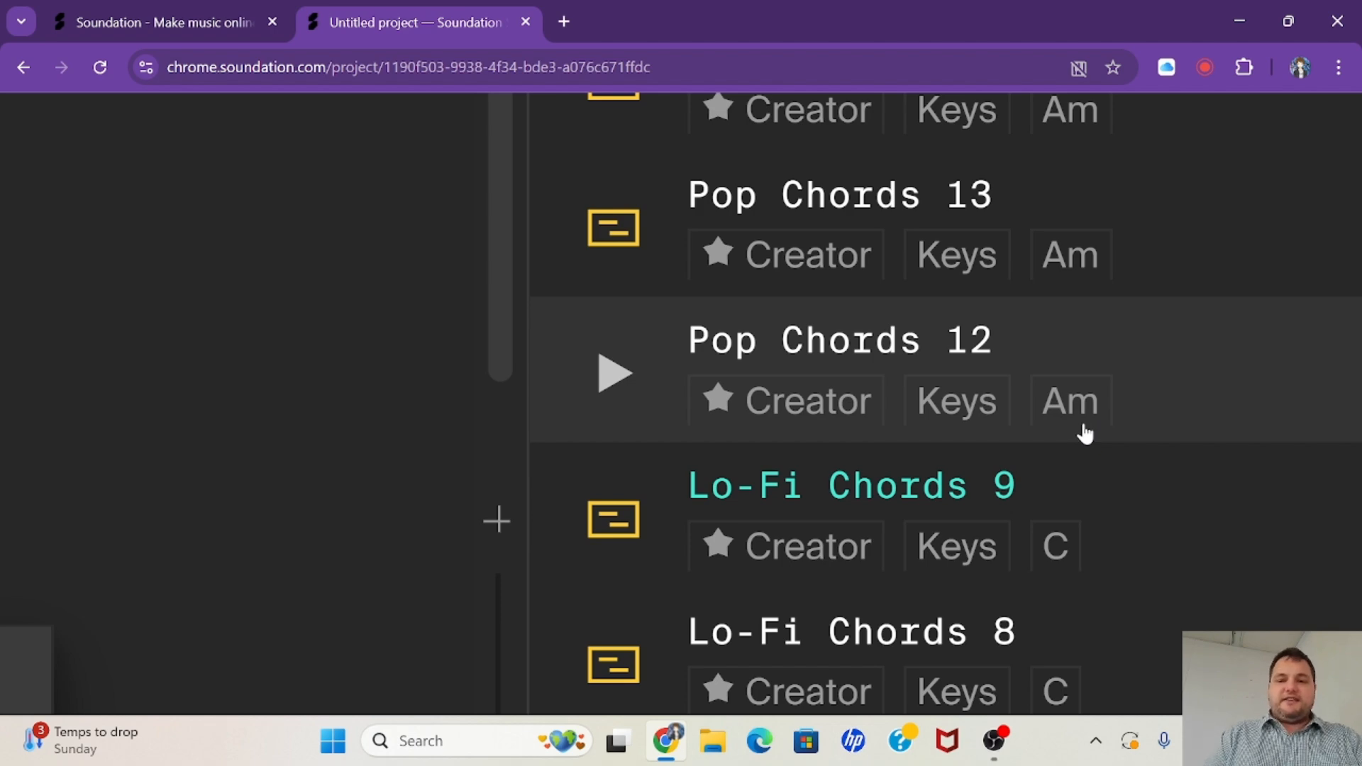
{"action": "key", "text": "ctrl+minus"}
{"action": "key", "text": "ctrl+minus"}
{"action": "key", "text": "ctrl+minus"}
{"action": "key", "text": "ctrl+minus"}
{"action": "key", "text": "ctrl+minus"}
{"action": "key", "text": "ctrl+minus"}
{"action": "key", "text": "ctrl+minus"}
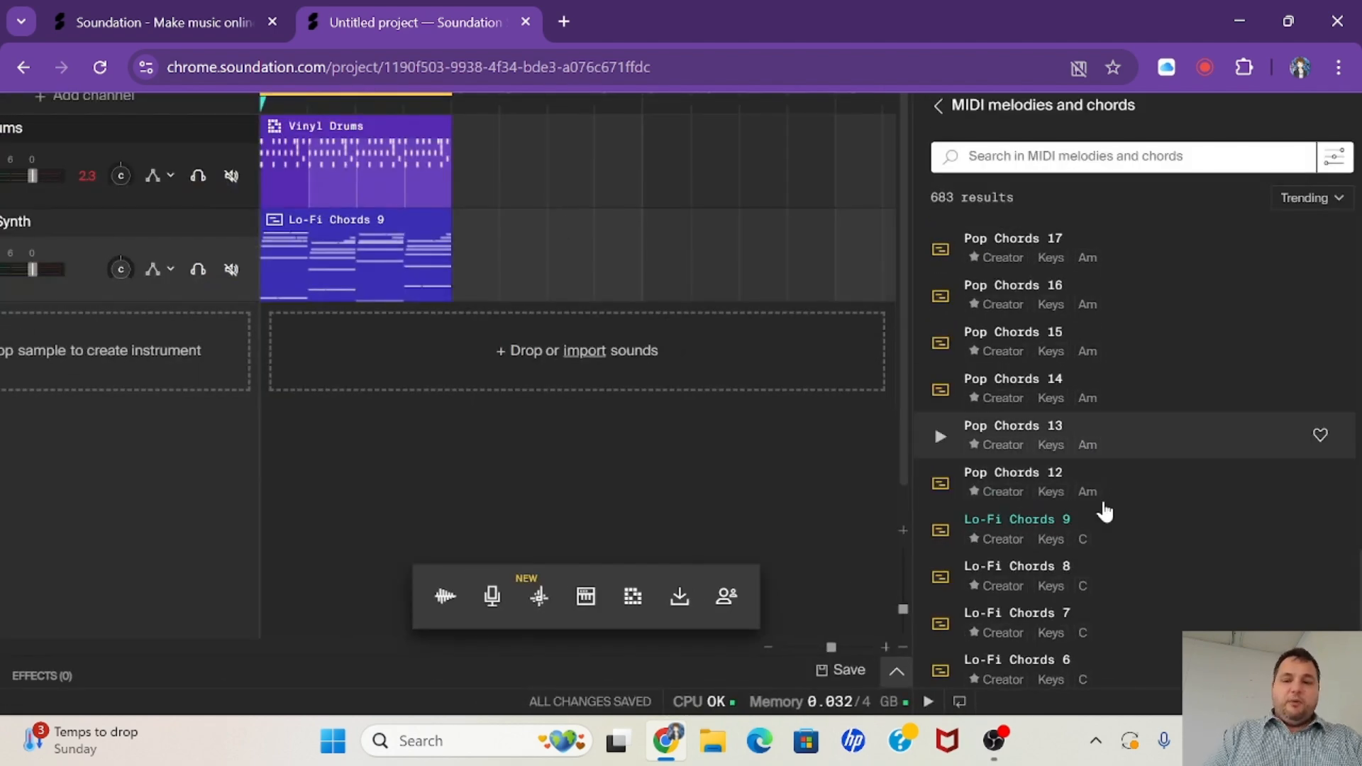
{"action": "key", "text": "ctrl+minus"}
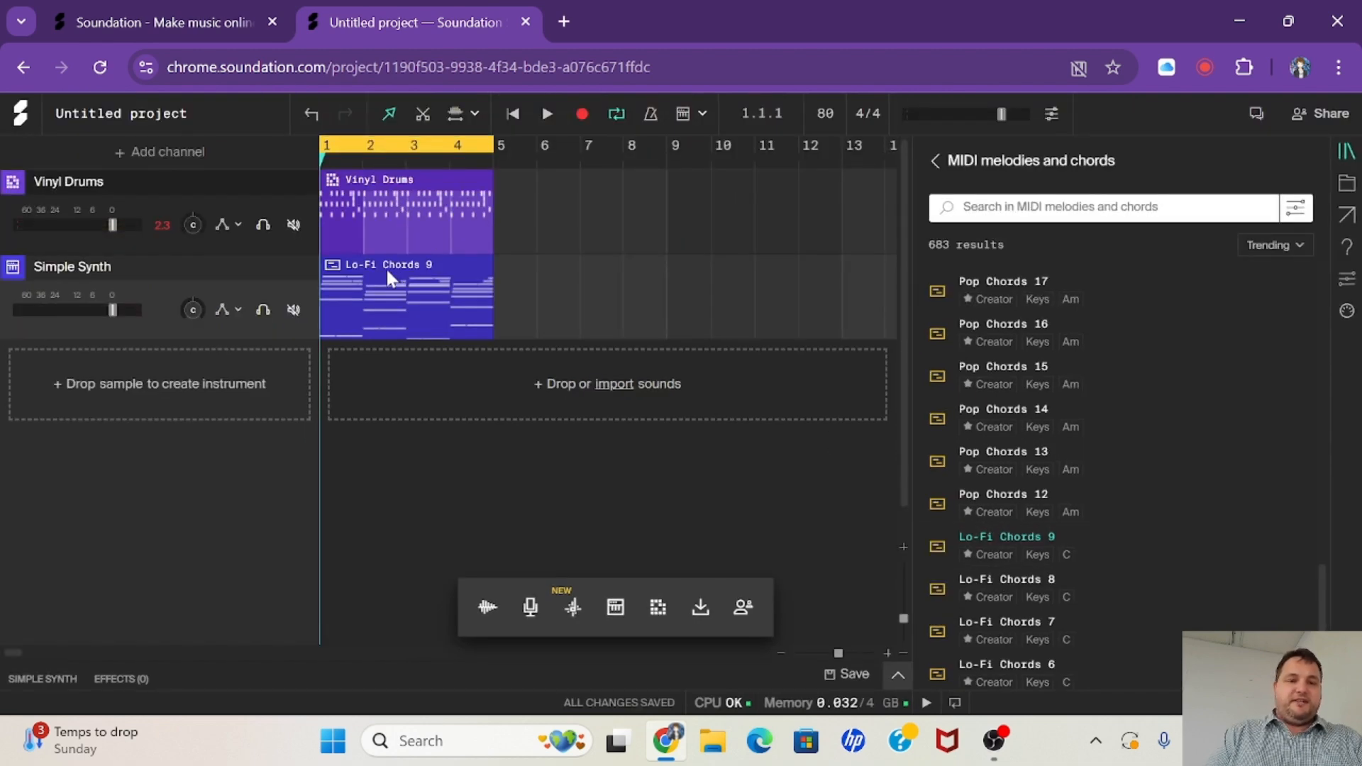
Play back the drums and chords together from bar 1
{"action": "left_click", "coordinate": [553, 119]}
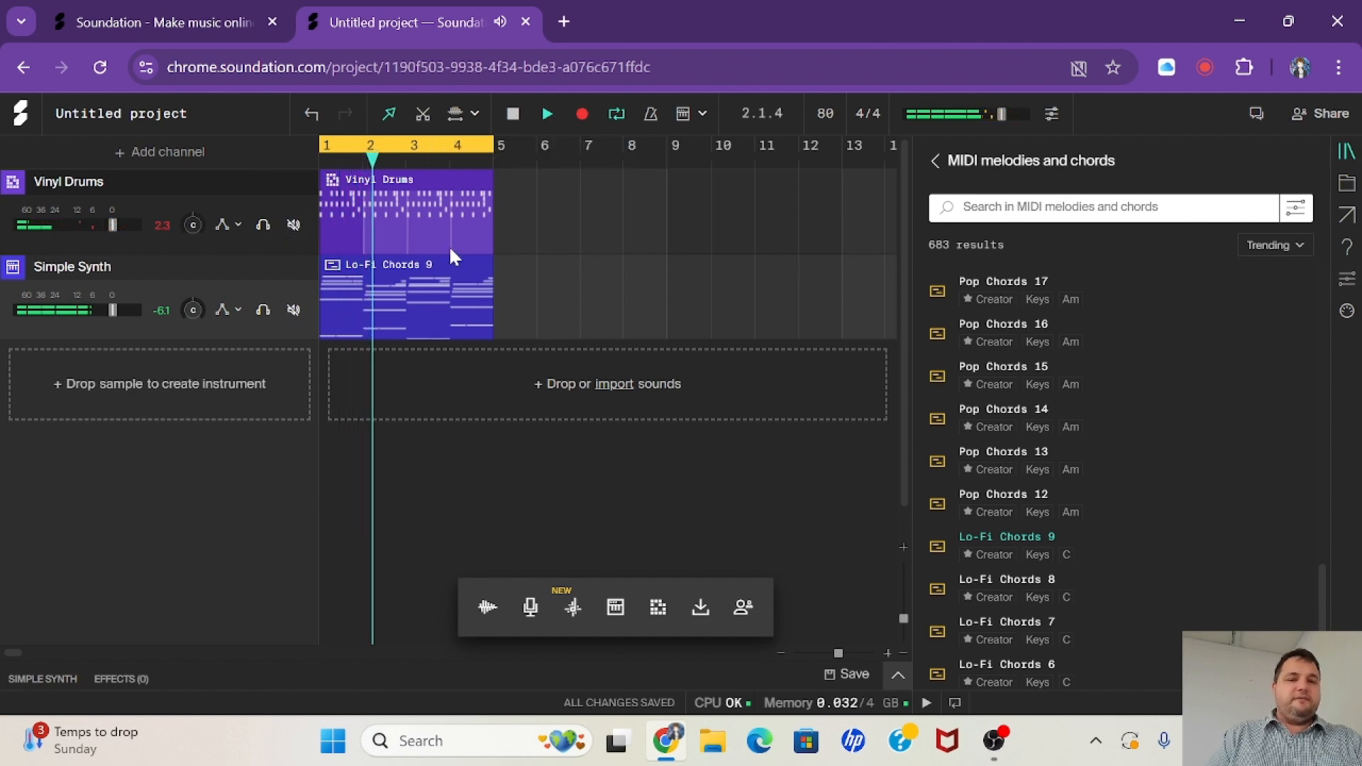
Stop and rewind playback, and change the Simple Synth channel's instrument to GM-2 with the Electric Piano sound
{"action": "left_click", "coordinate": [513, 115]}
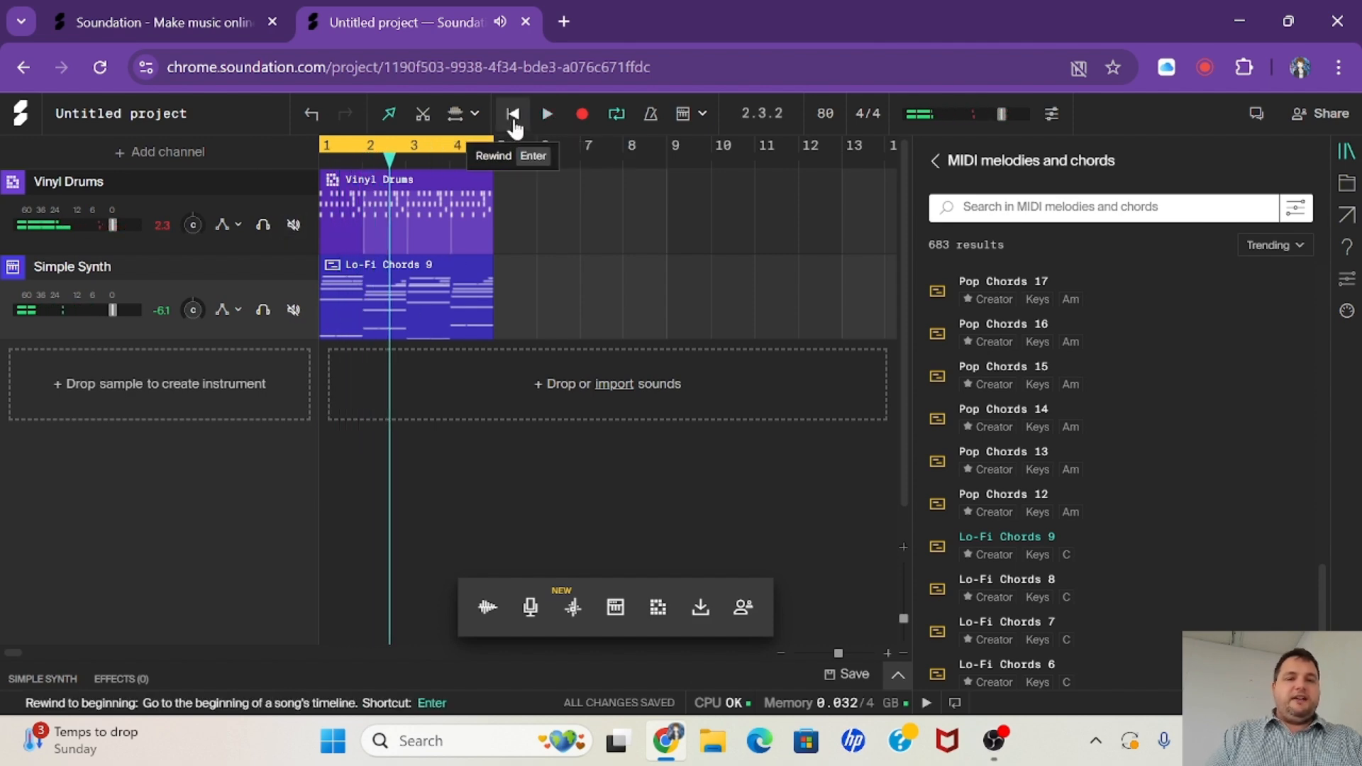
{"action": "left_click", "coordinate": [514, 117]}
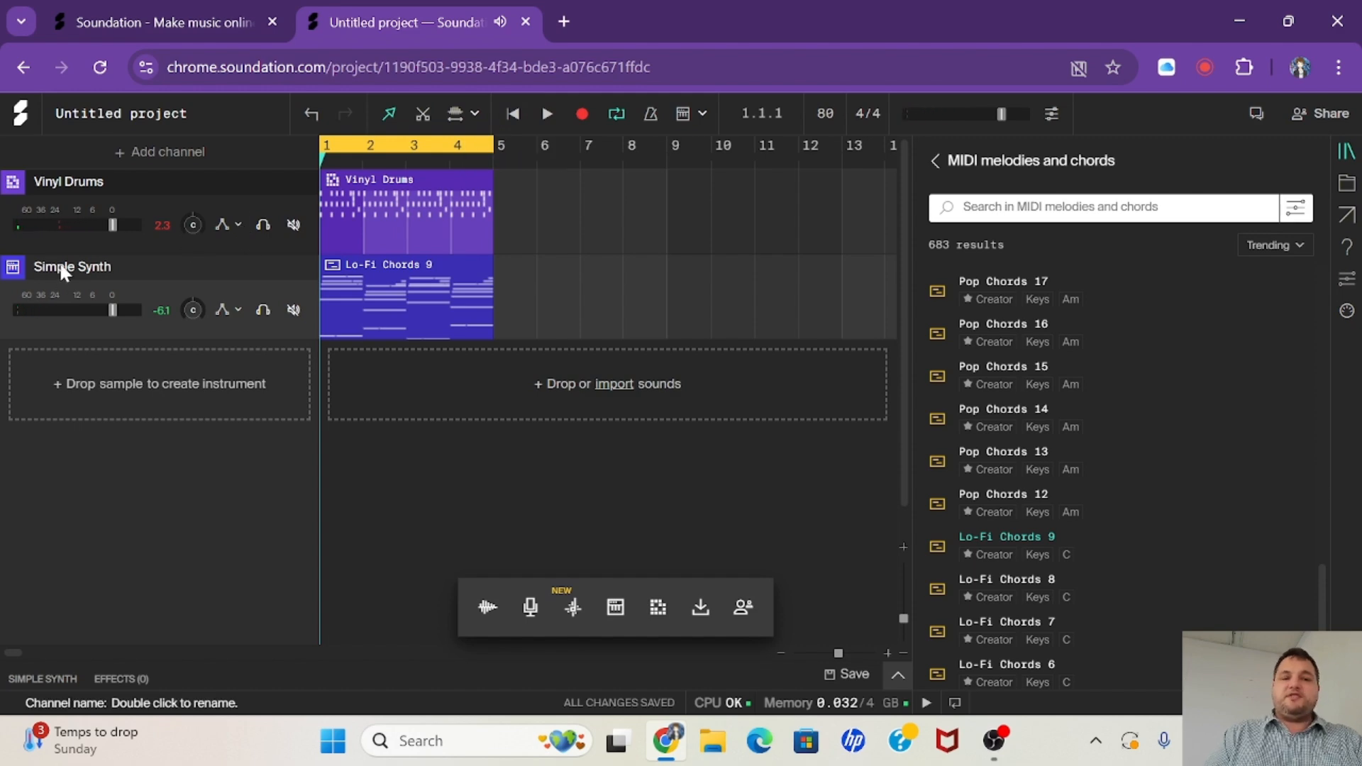
{"action": "left_click", "coordinate": [13, 273]}
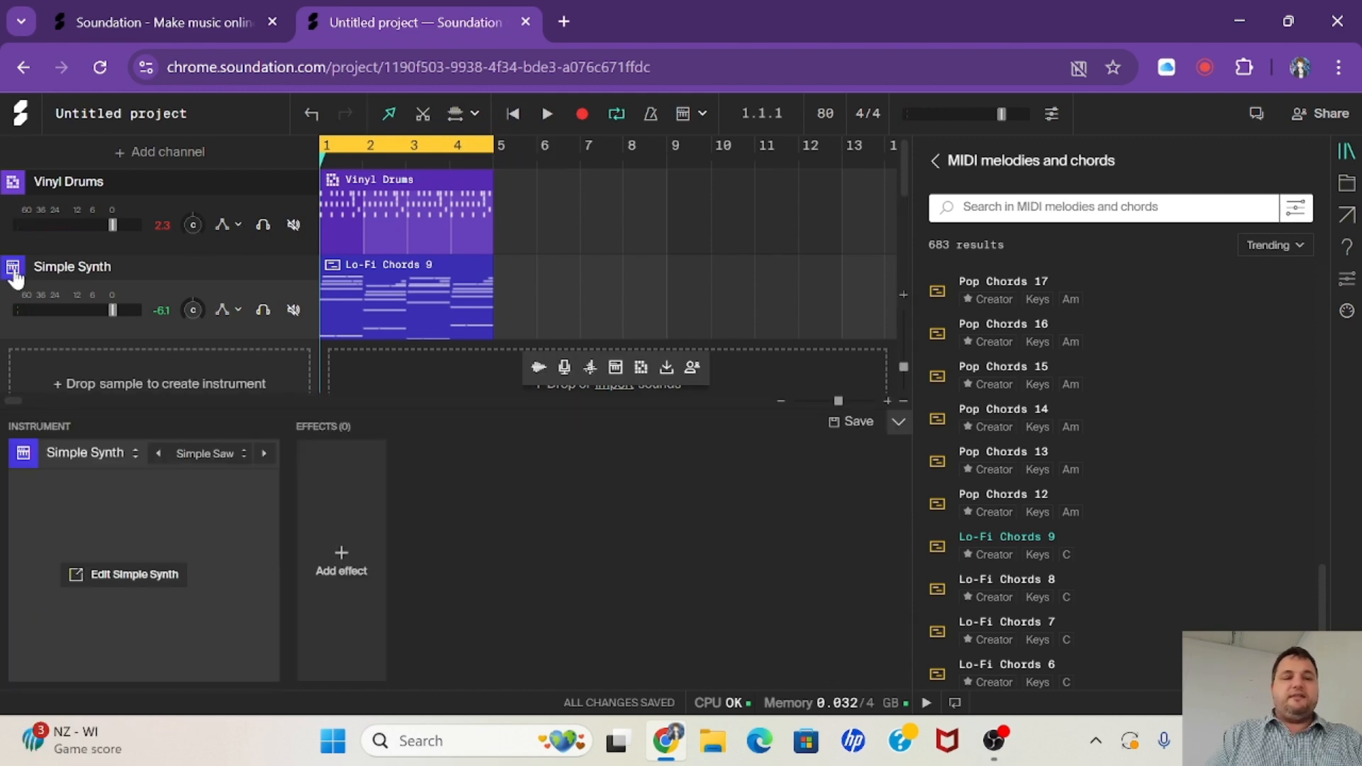
{"action": "left_click", "coordinate": [96, 458]}
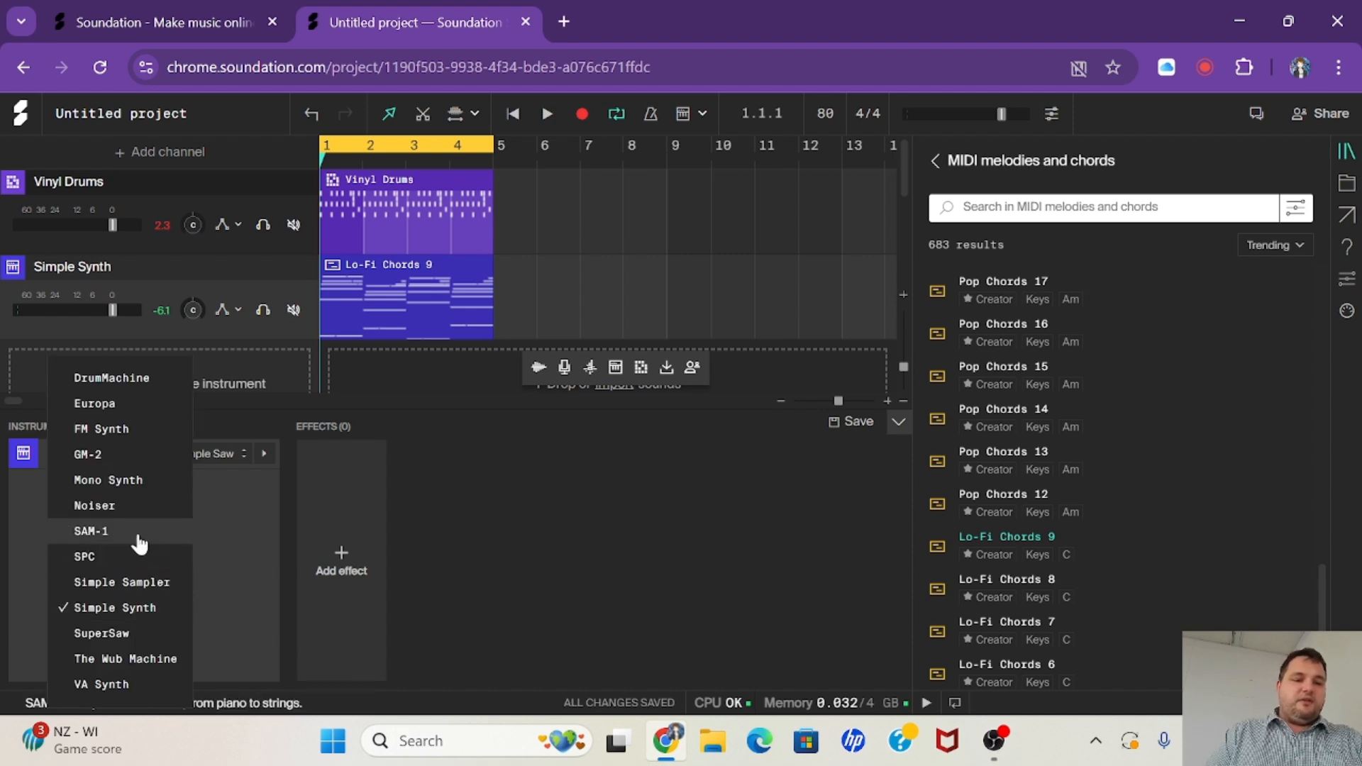
{"action": "left_click", "coordinate": [125, 456]}
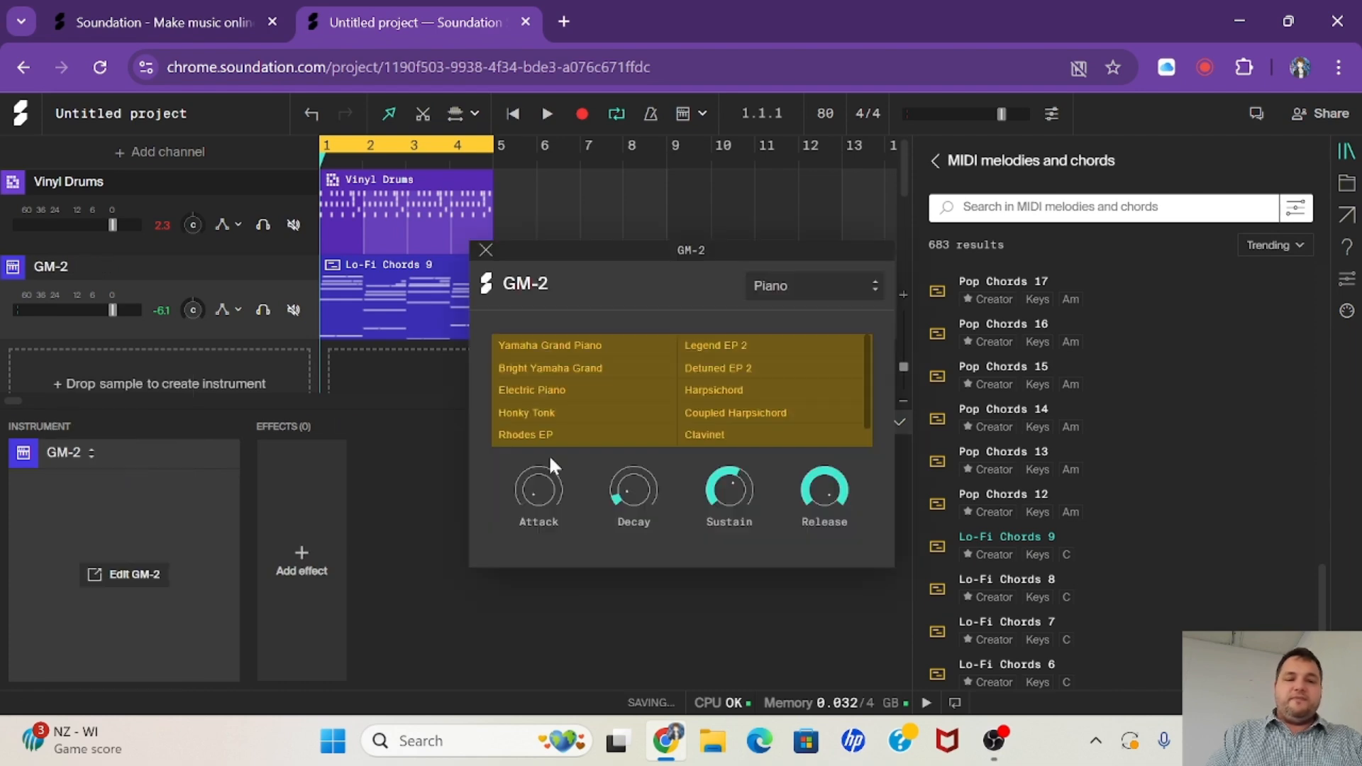
{"action": "left_click", "coordinate": [598, 392]}
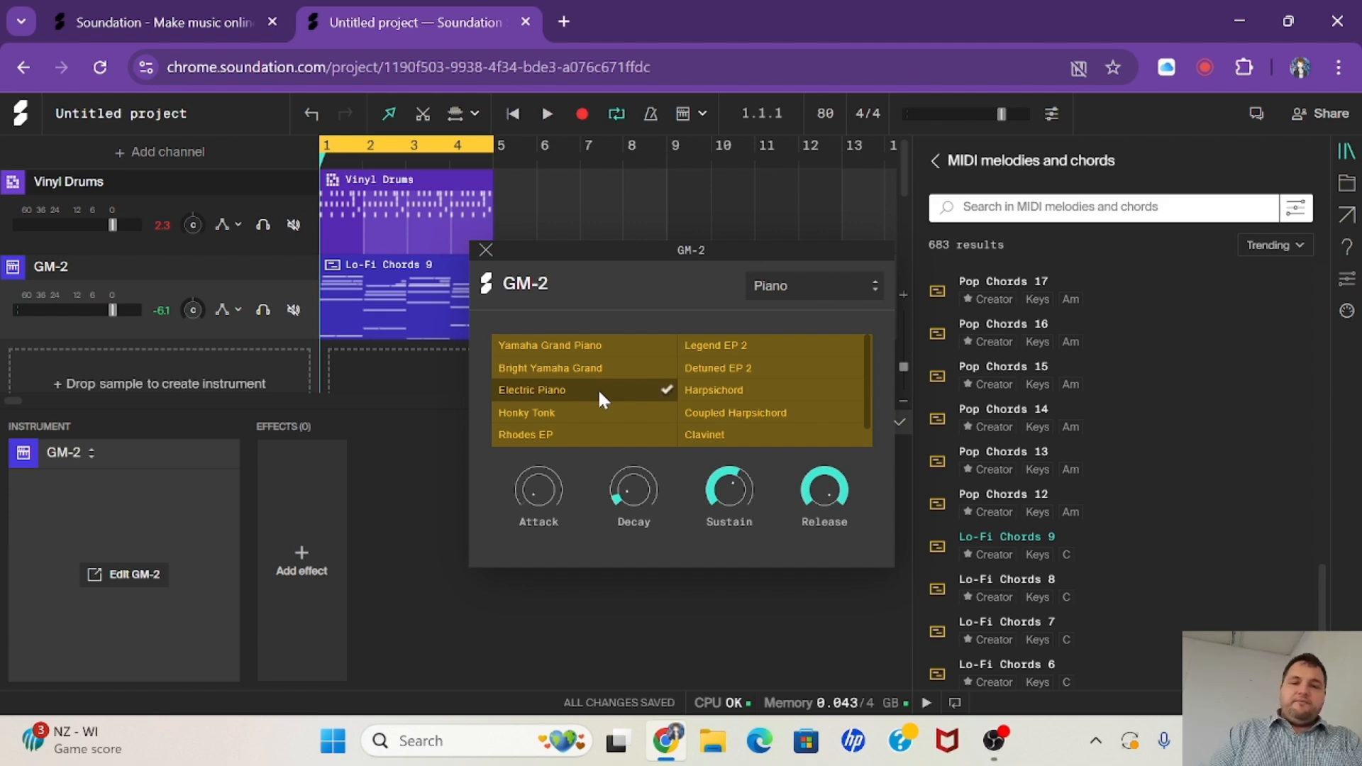
Play back the drums with the electric piano chords from bar 1, closing the GM-2 editor and stopping playback
{"action": "left_click", "coordinate": [551, 116]}
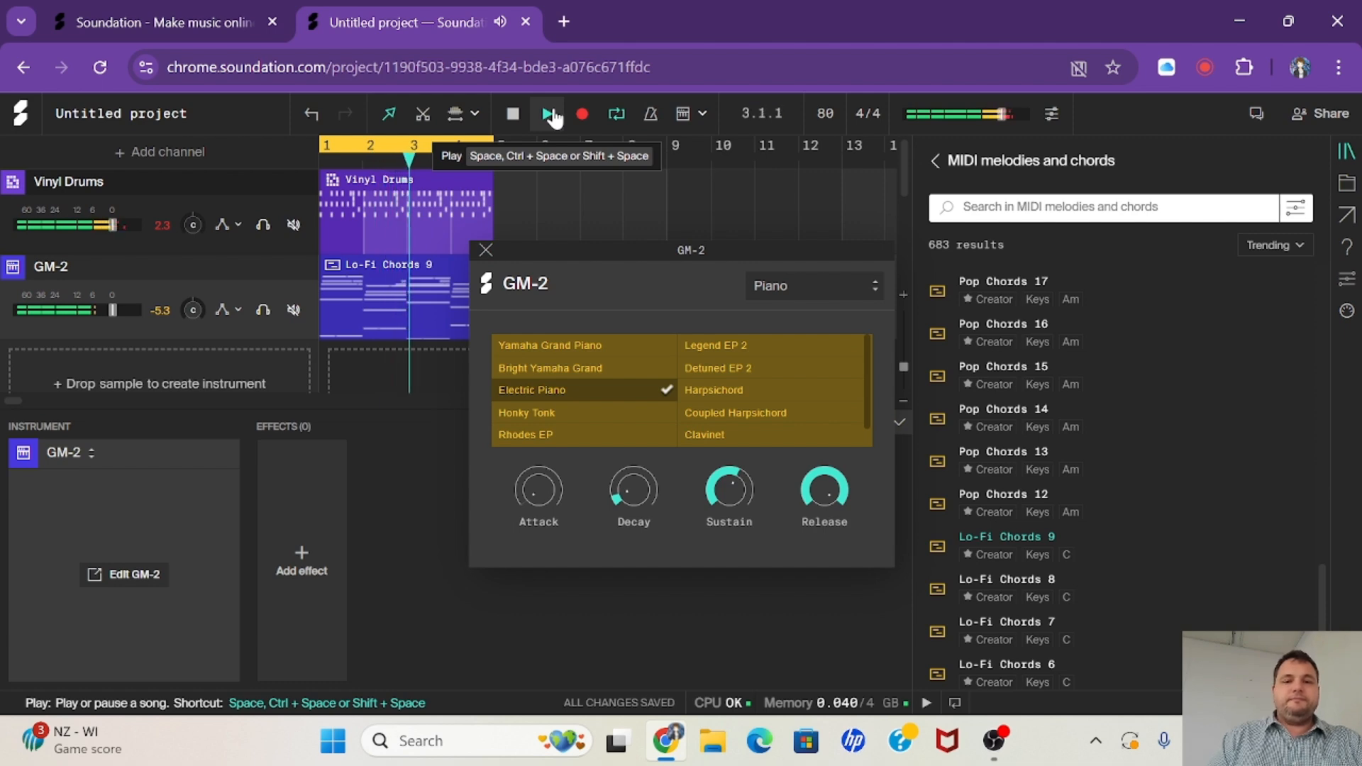
{"action": "left_click", "coordinate": [486, 251]}
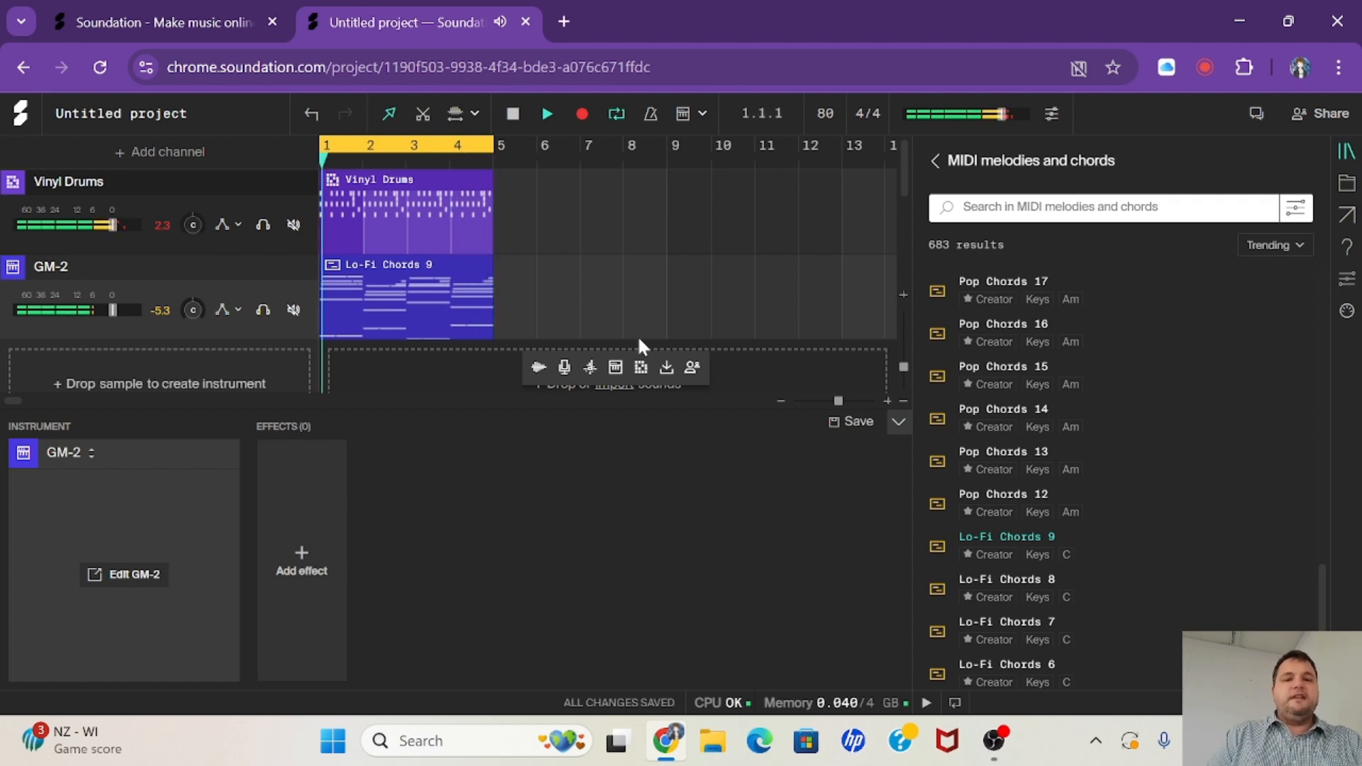
{"action": "left_click", "coordinate": [514, 116]}
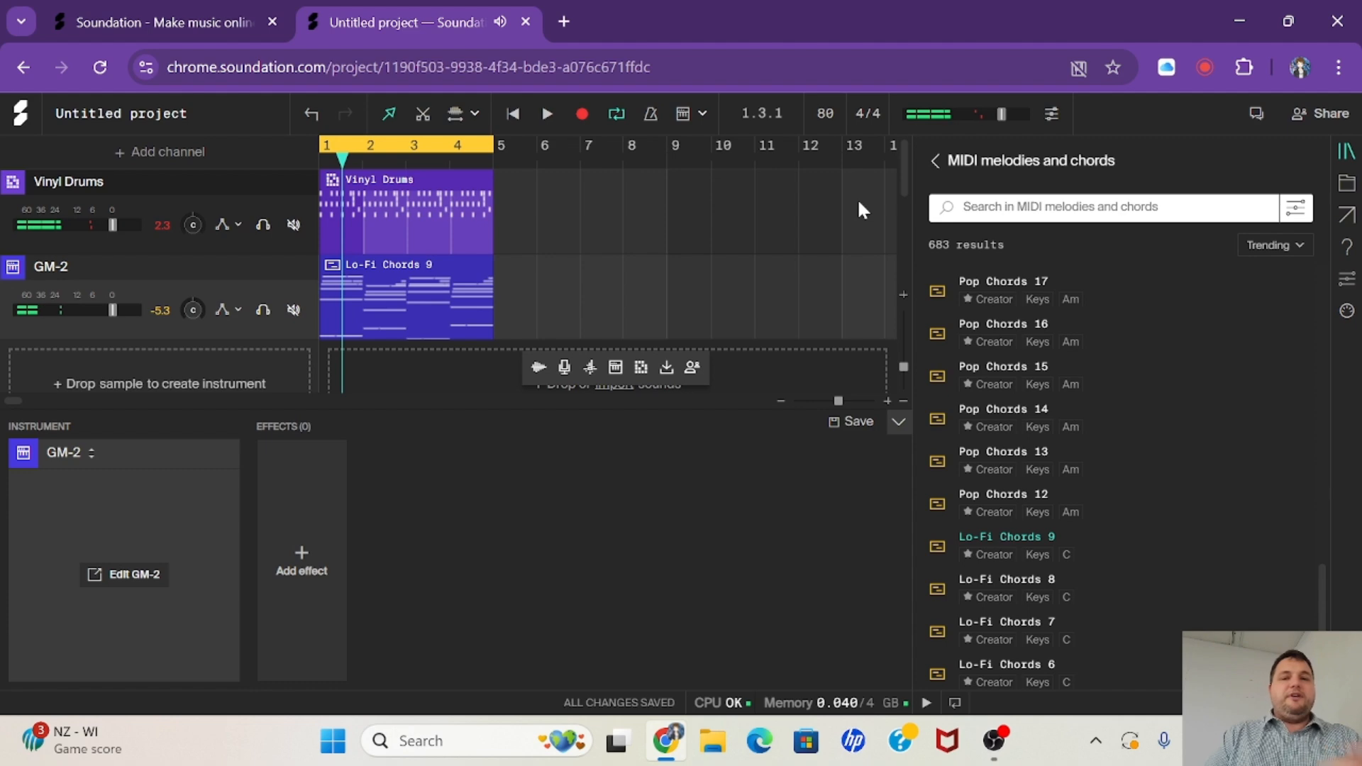